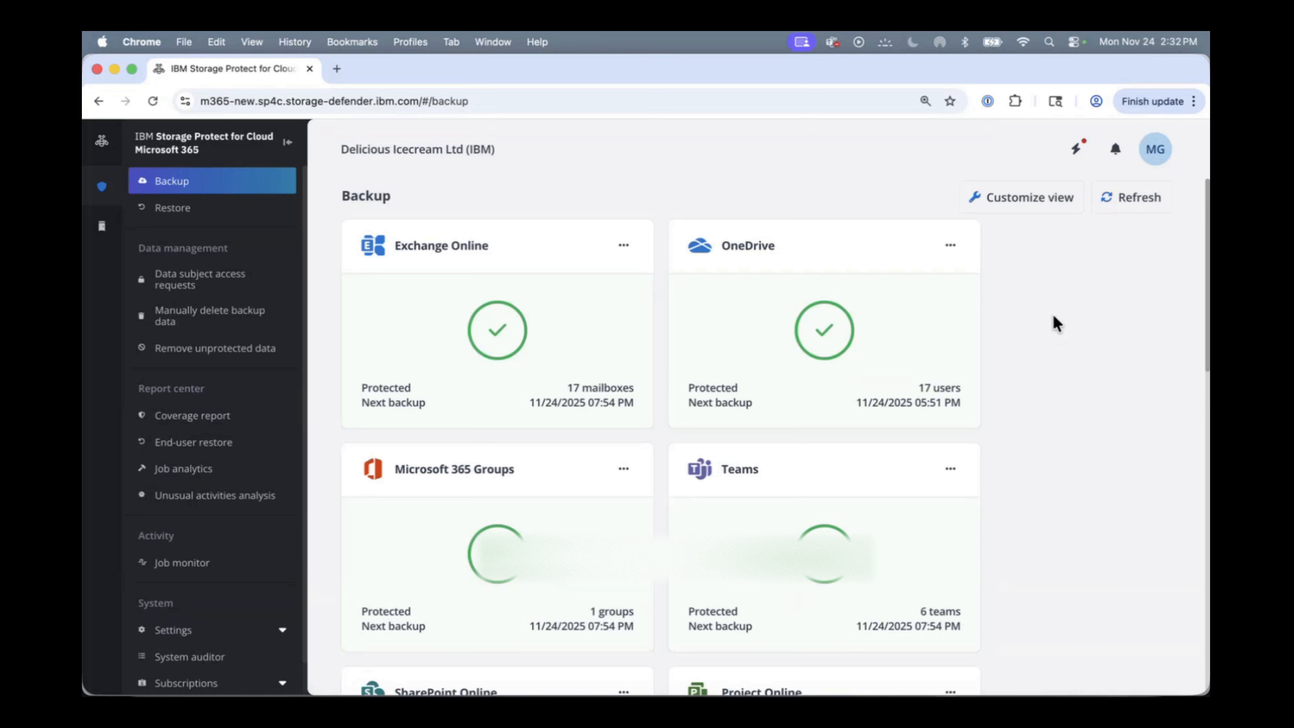
Review the backup overview for the protection status and next backup time of every Microsoft 365 service
{"action": "scroll", "coordinate": [877, 360], "scroll_direction": "down", "scroll_amount": 3}
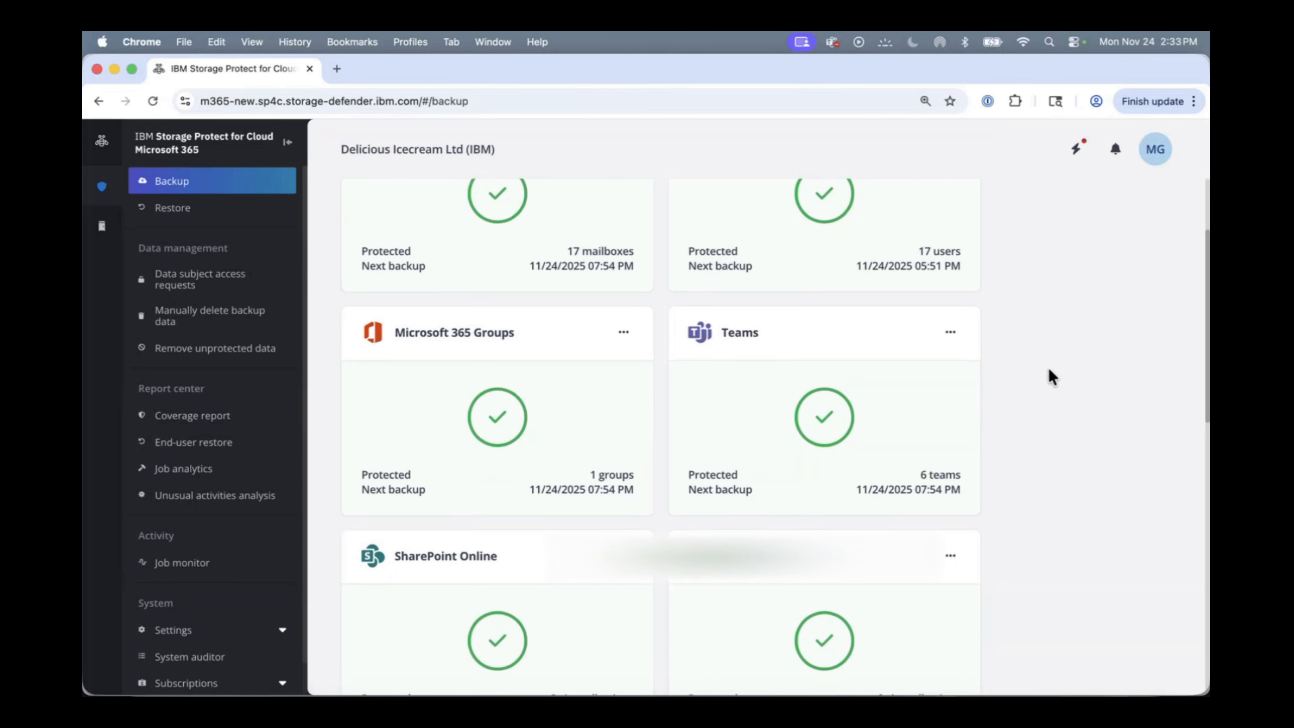
{"action": "scroll", "coordinate": [1052, 377], "scroll_direction": "down", "scroll_amount": 2}
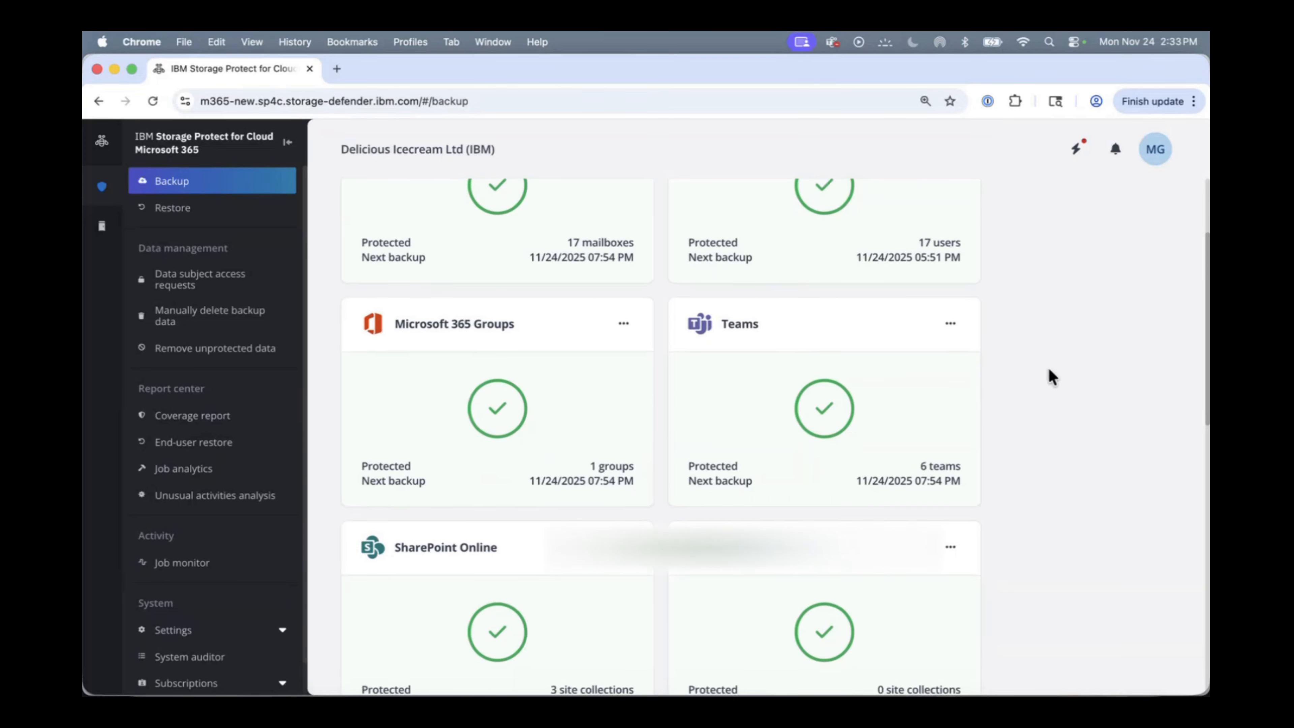
{"action": "scroll", "coordinate": [1052, 377], "scroll_direction": "down", "scroll_amount": 1}
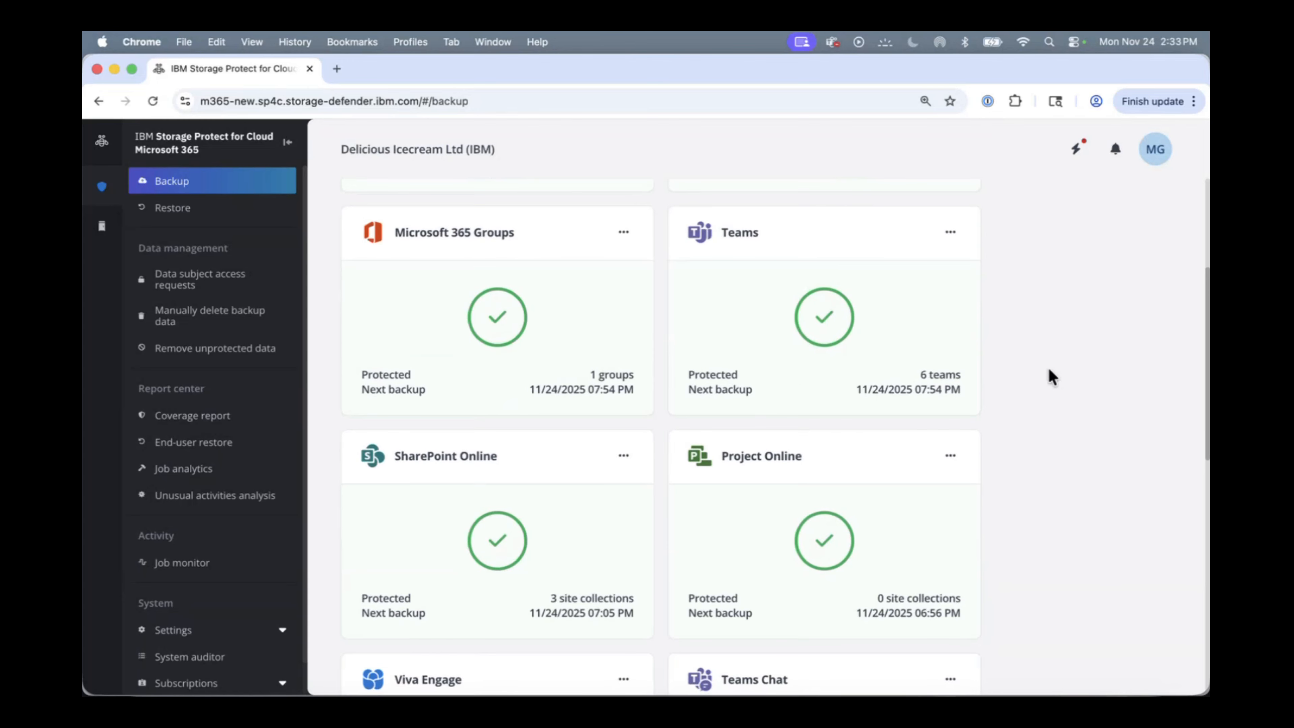
{"action": "scroll", "coordinate": [1053, 377], "scroll_direction": "up", "scroll_amount": 3}
{"action": "scroll", "coordinate": [1053, 376], "scroll_direction": "up", "scroll_amount": 2}
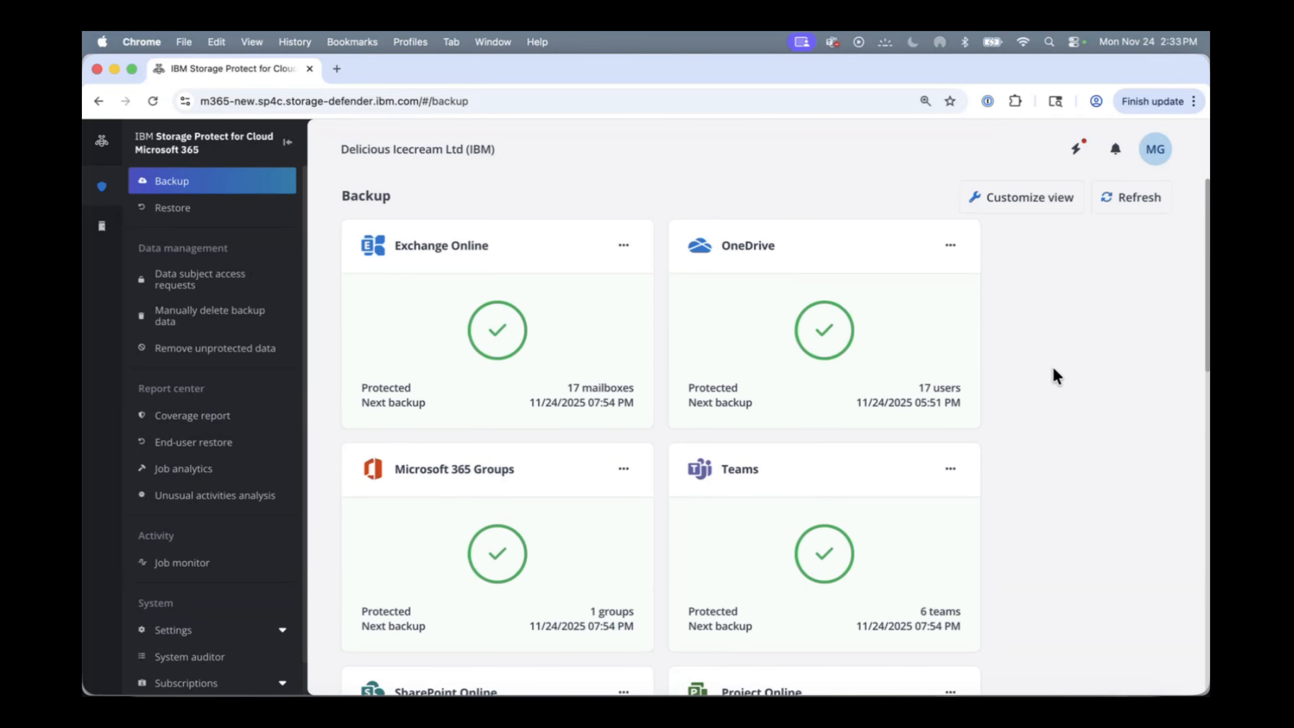
{"action": "scroll", "coordinate": [1057, 376], "scroll_direction": "down", "scroll_amount": 10}
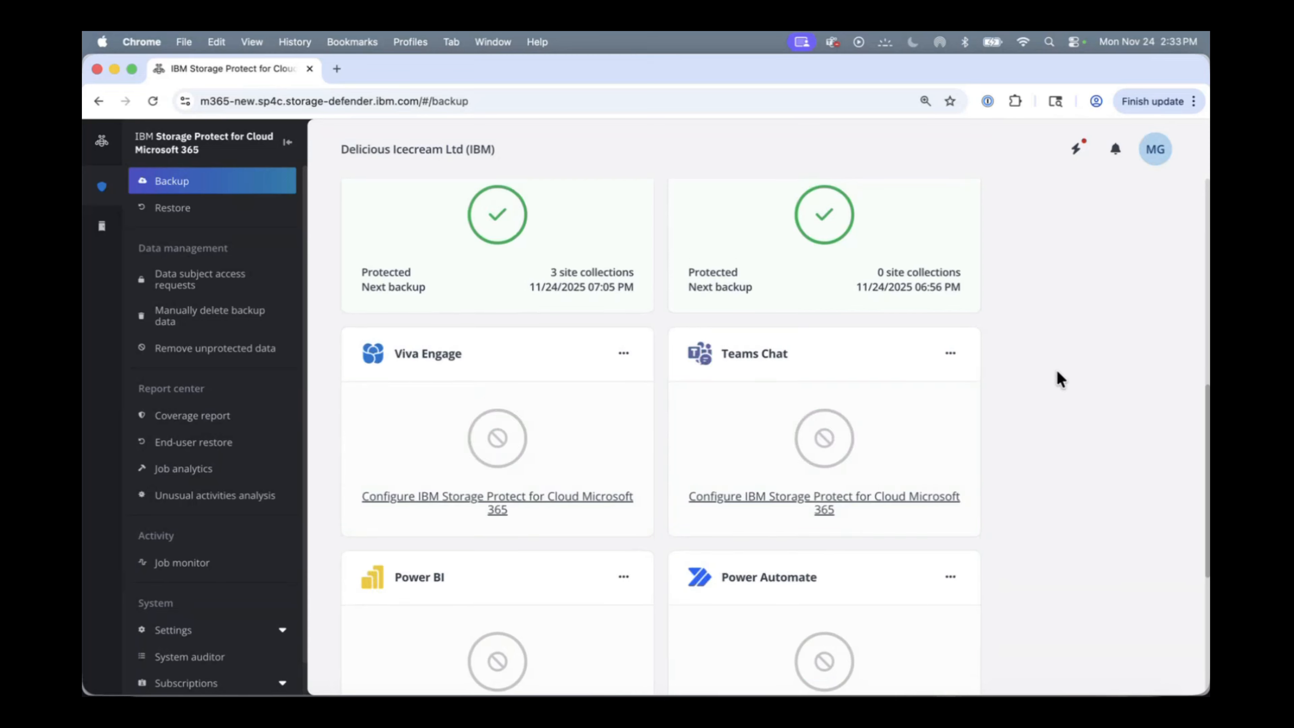
{"action": "scroll", "coordinate": [1058, 374], "scroll_direction": "down", "scroll_amount": 6}
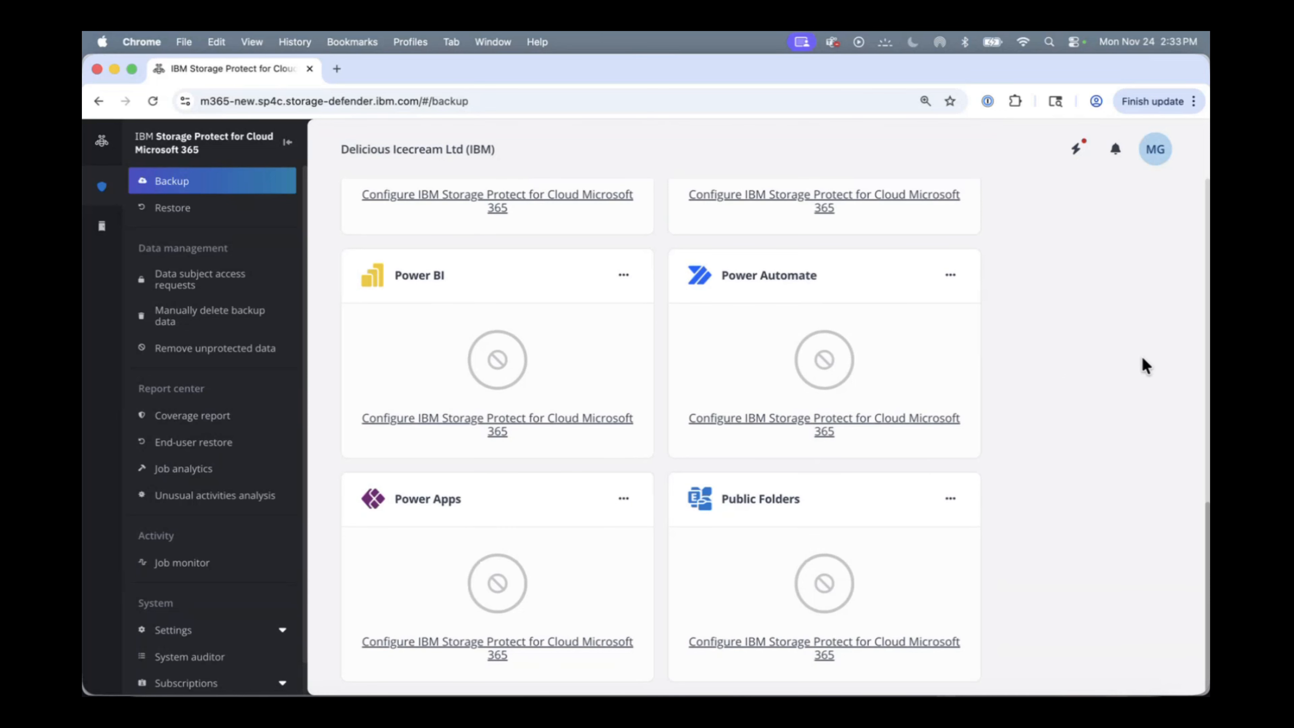
{"action": "scroll", "coordinate": [1146, 366], "scroll_direction": "up", "scroll_amount": 15}
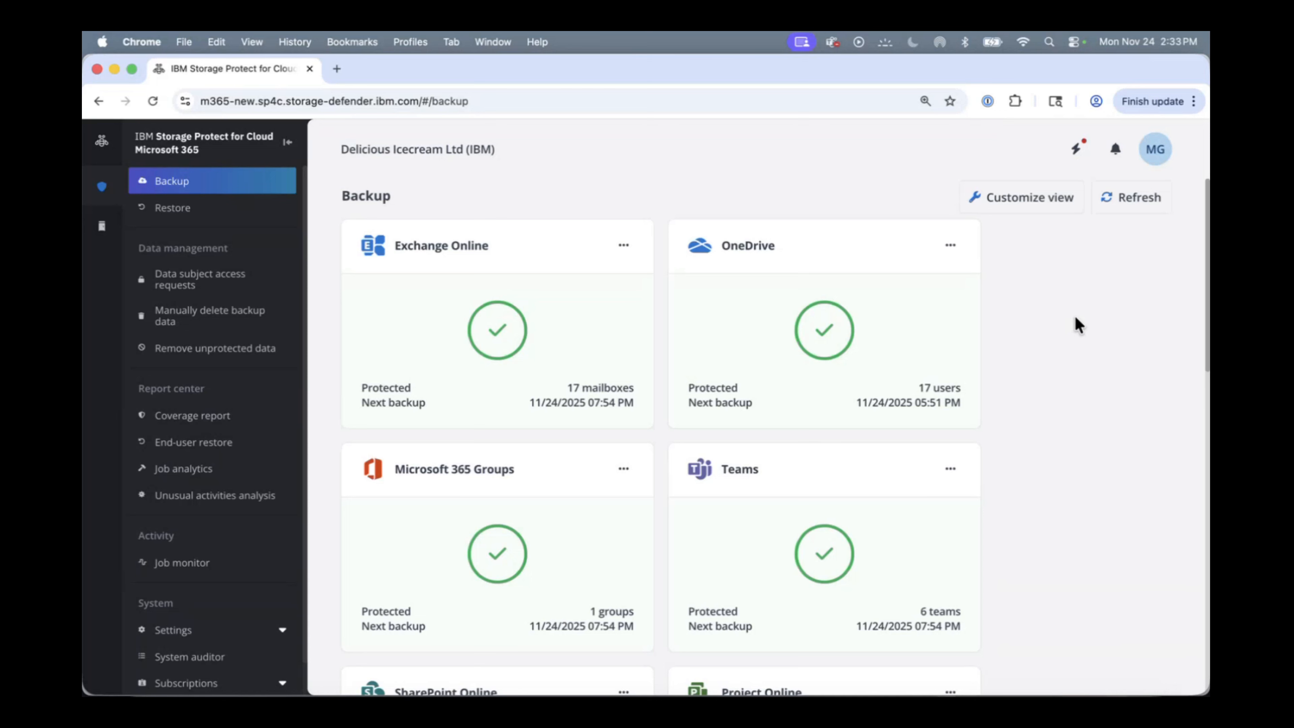
Open the Exchange Online backup details and examine the latest job's item results and general information
{"action": "left_click", "coordinate": [601, 325]}
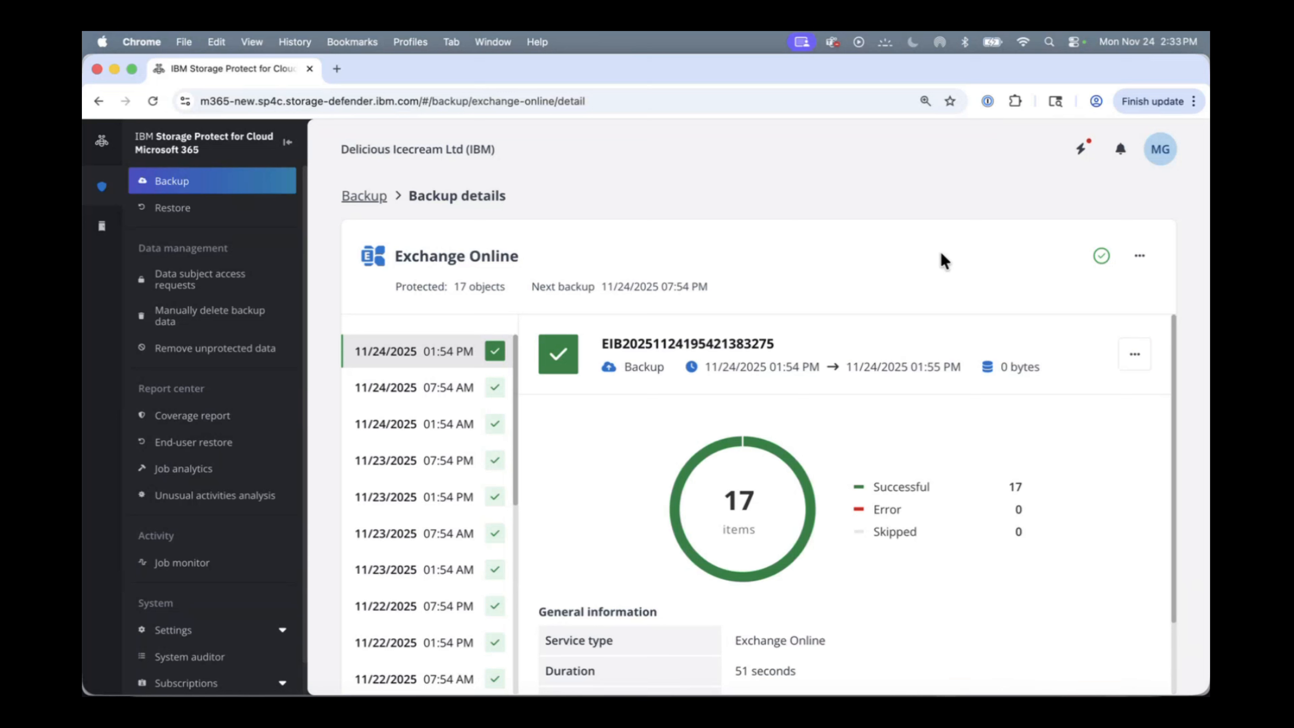
{"action": "scroll", "coordinate": [1063, 497], "scroll_direction": "down", "scroll_amount": 2}
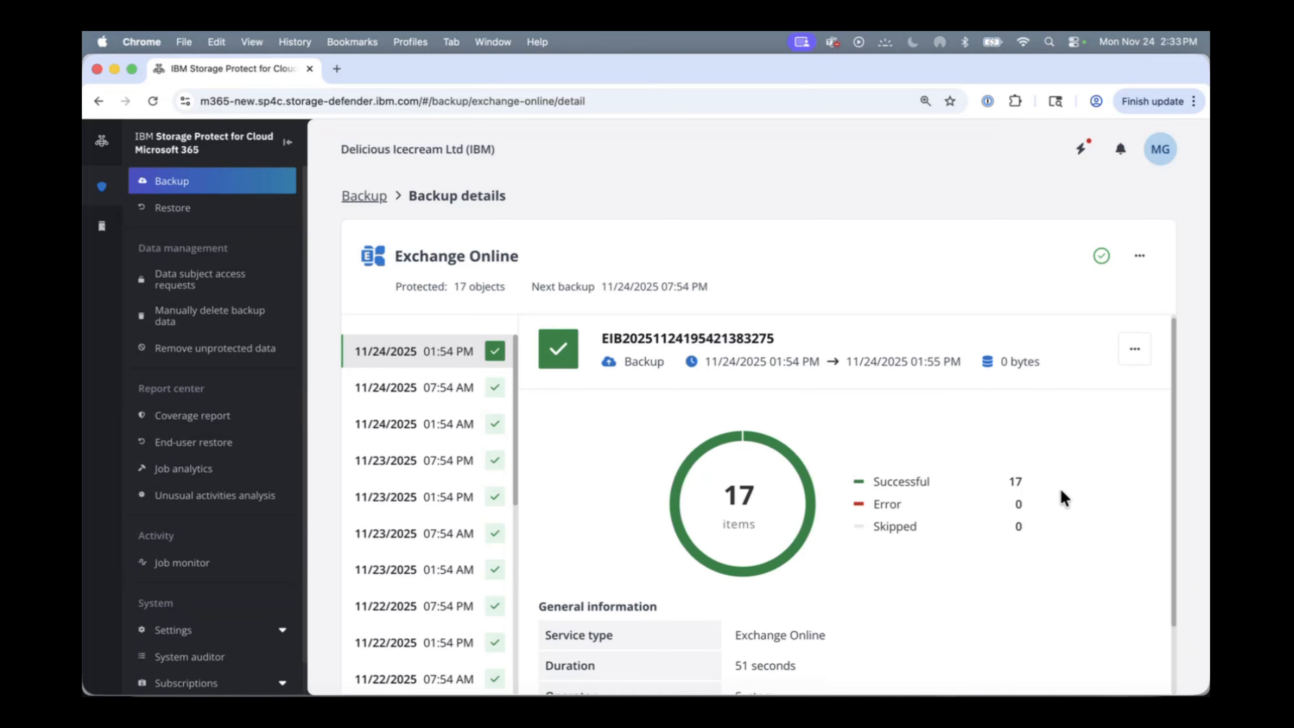
{"action": "scroll", "coordinate": [1080, 454], "scroll_direction": "up", "scroll_amount": 2}
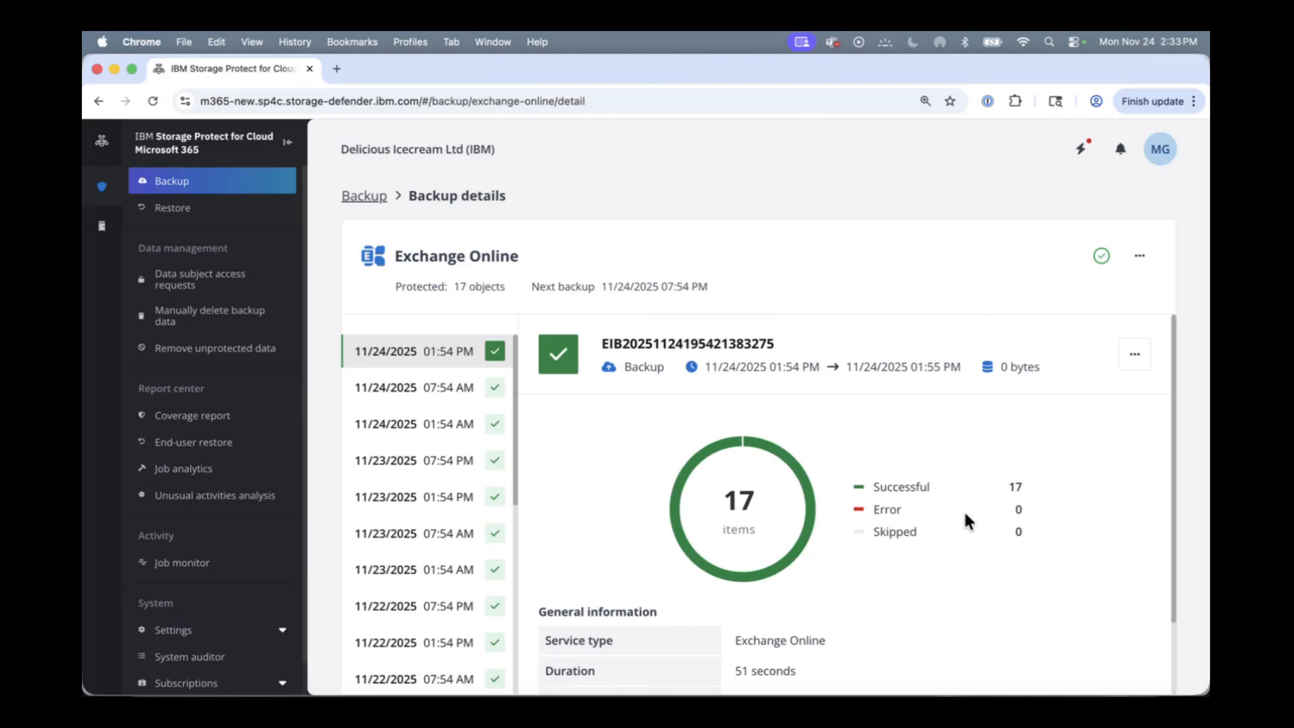
{"action": "scroll", "coordinate": [1003, 533], "scroll_direction": "down", "scroll_amount": 2}
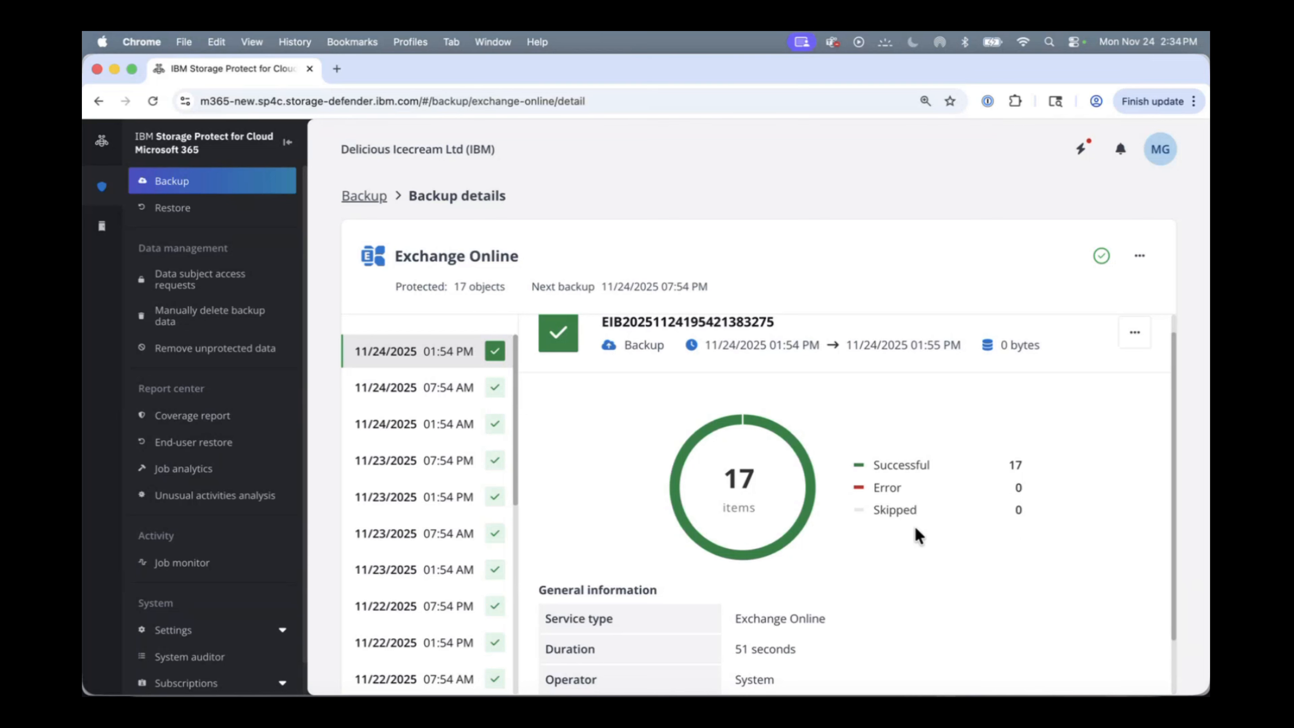
Review the Exchange Online backup configuration's scope, frequency and prioritization settings, leaving without saving changes
{"action": "left_click", "coordinate": [371, 208]}
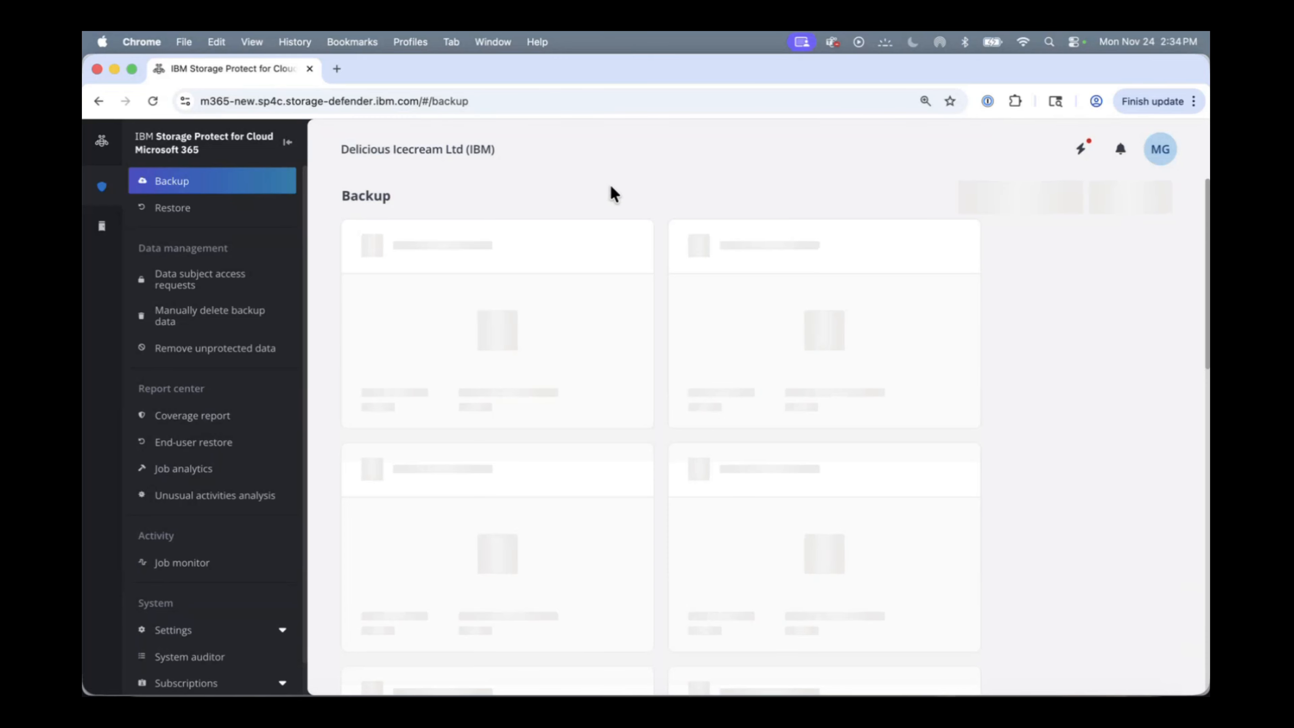
{"action": "left_click", "coordinate": [623, 245]}
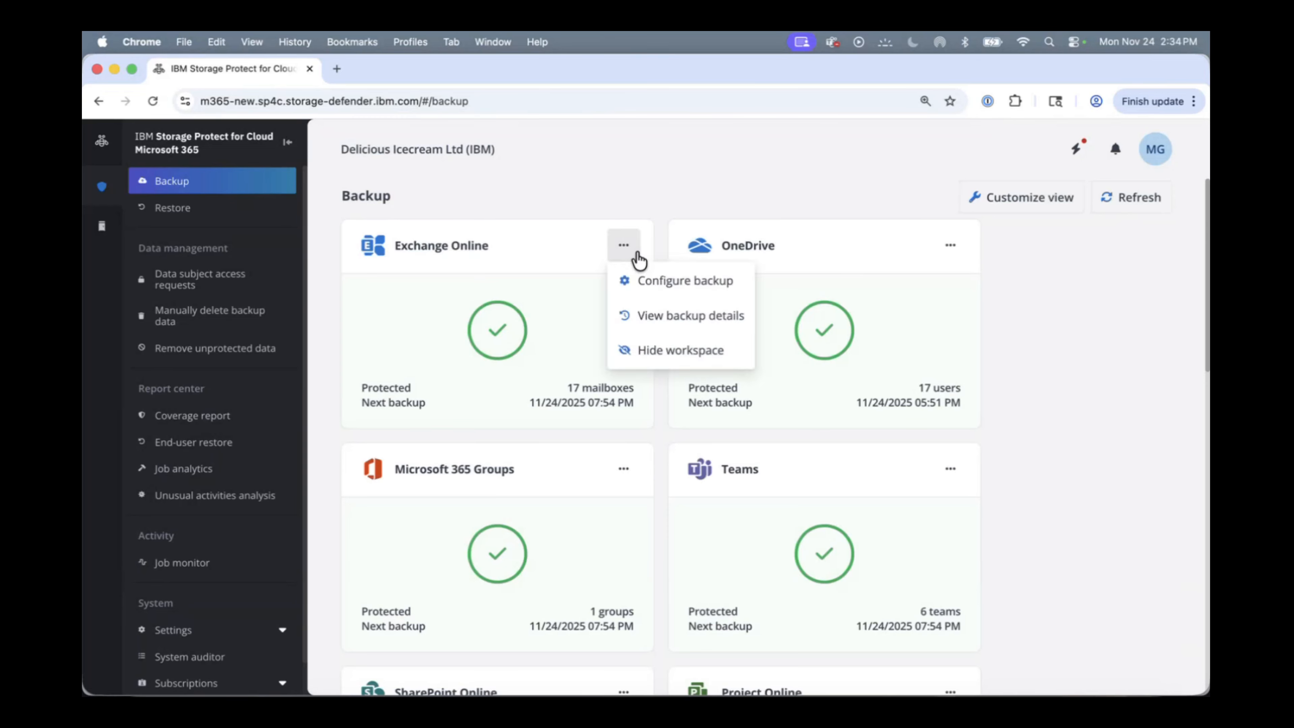
{"action": "left_click", "coordinate": [662, 284]}
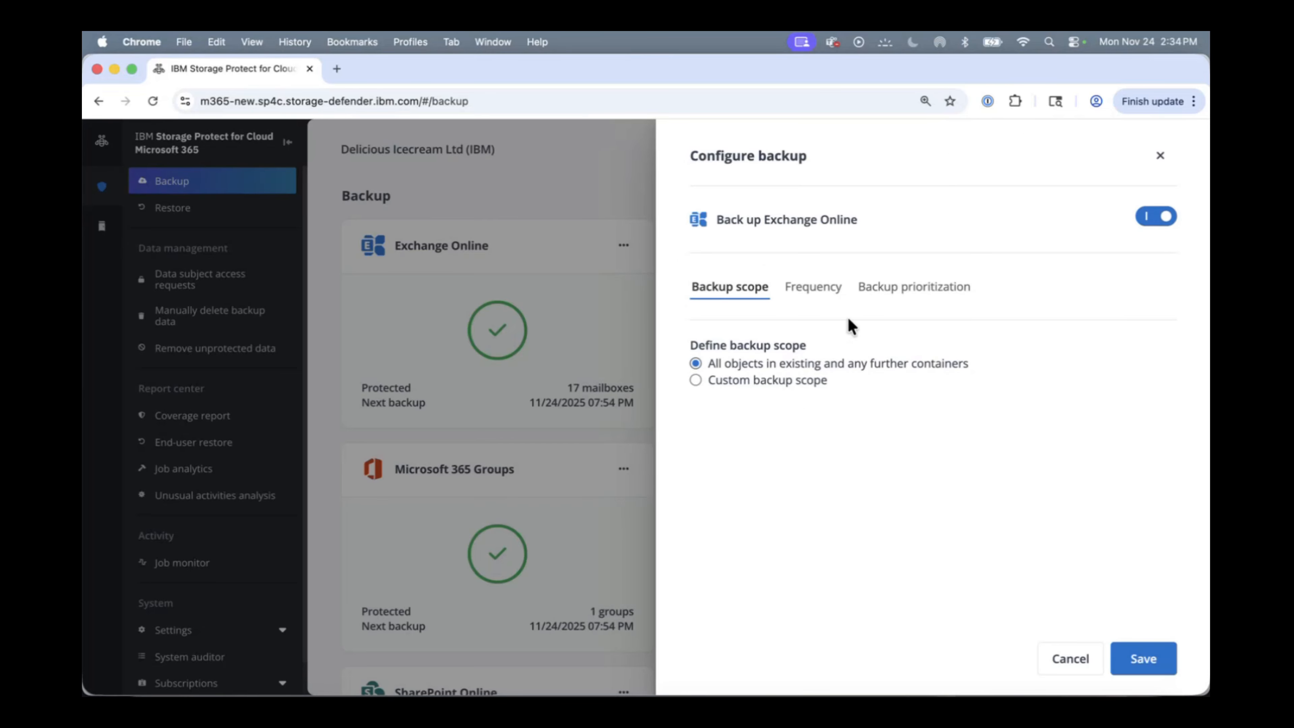
{"action": "left_click", "coordinate": [825, 299]}
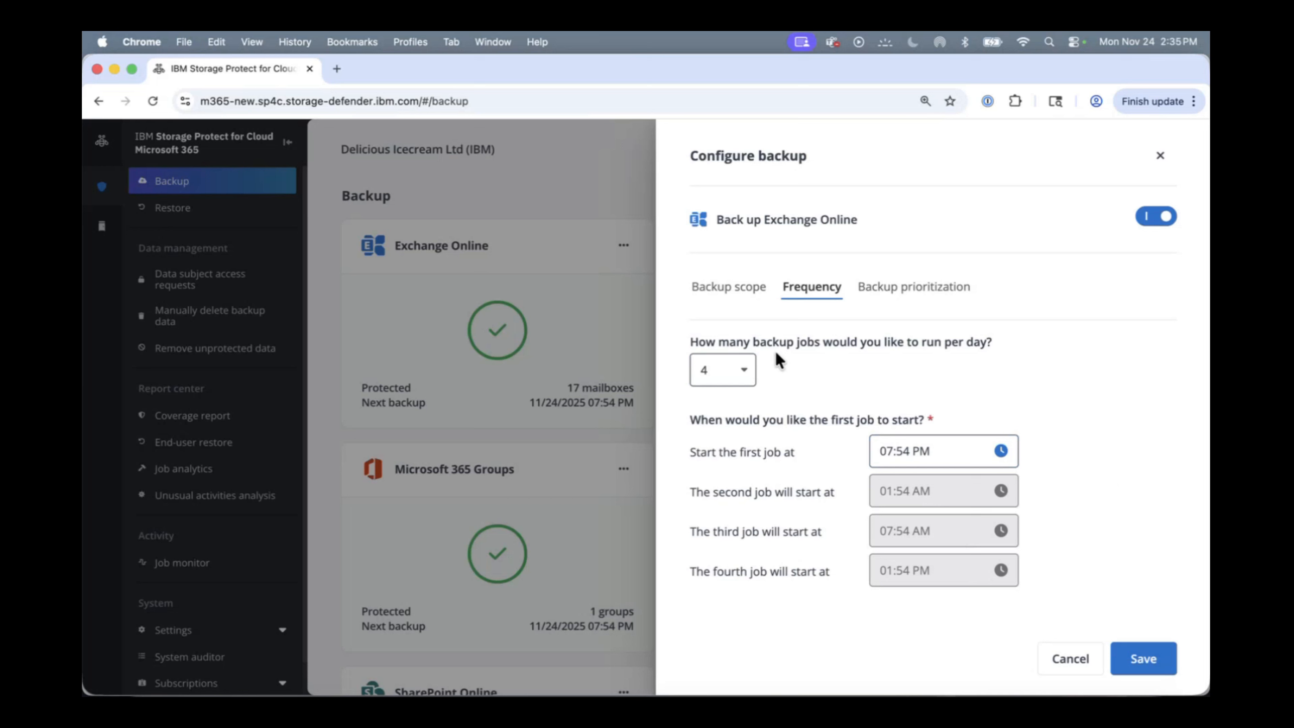
{"action": "left_click", "coordinate": [927, 288]}
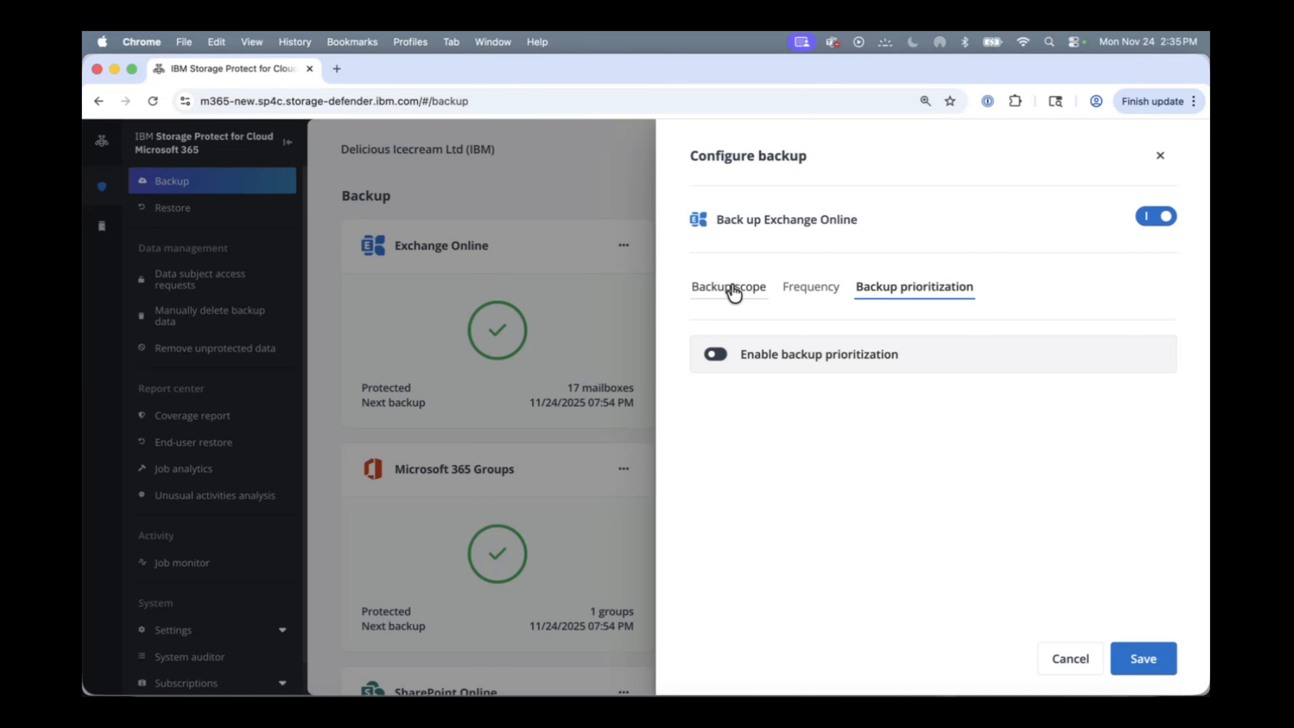
{"action": "left_click", "coordinate": [1161, 156]}
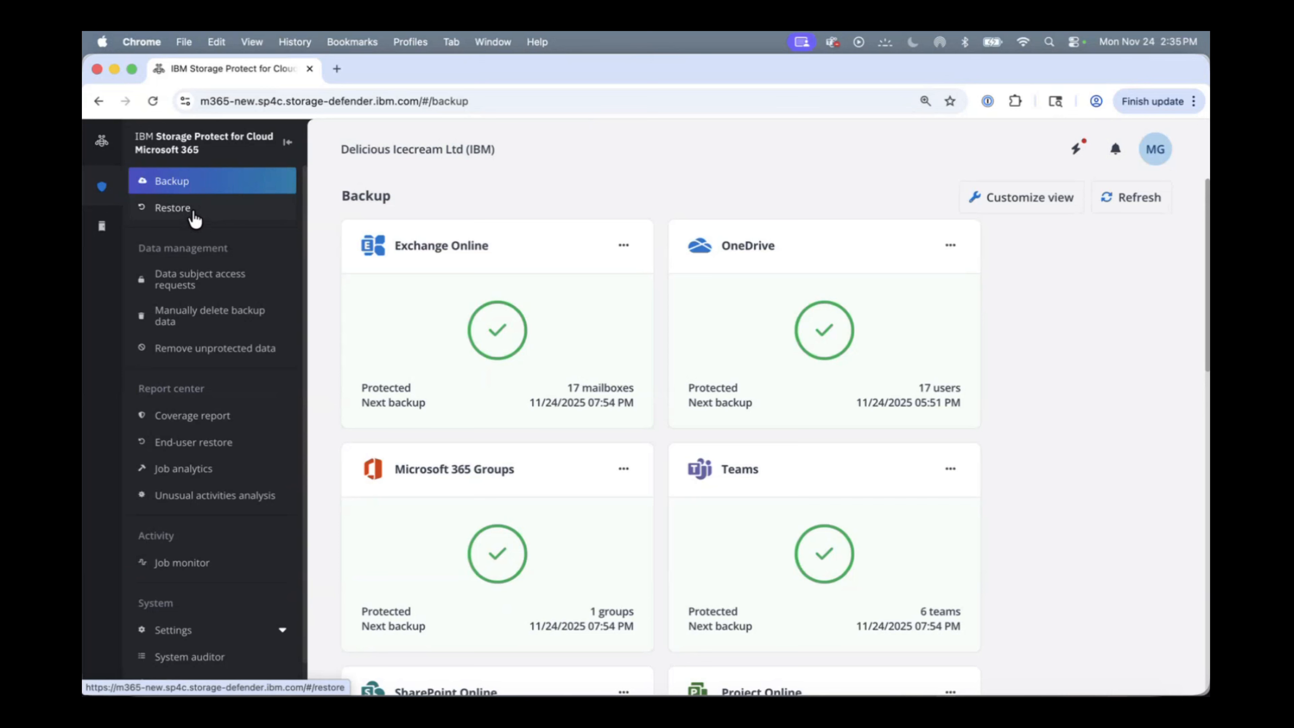
Open the restore search form for OneDrive data
{"action": "left_click", "coordinate": [196, 219]}
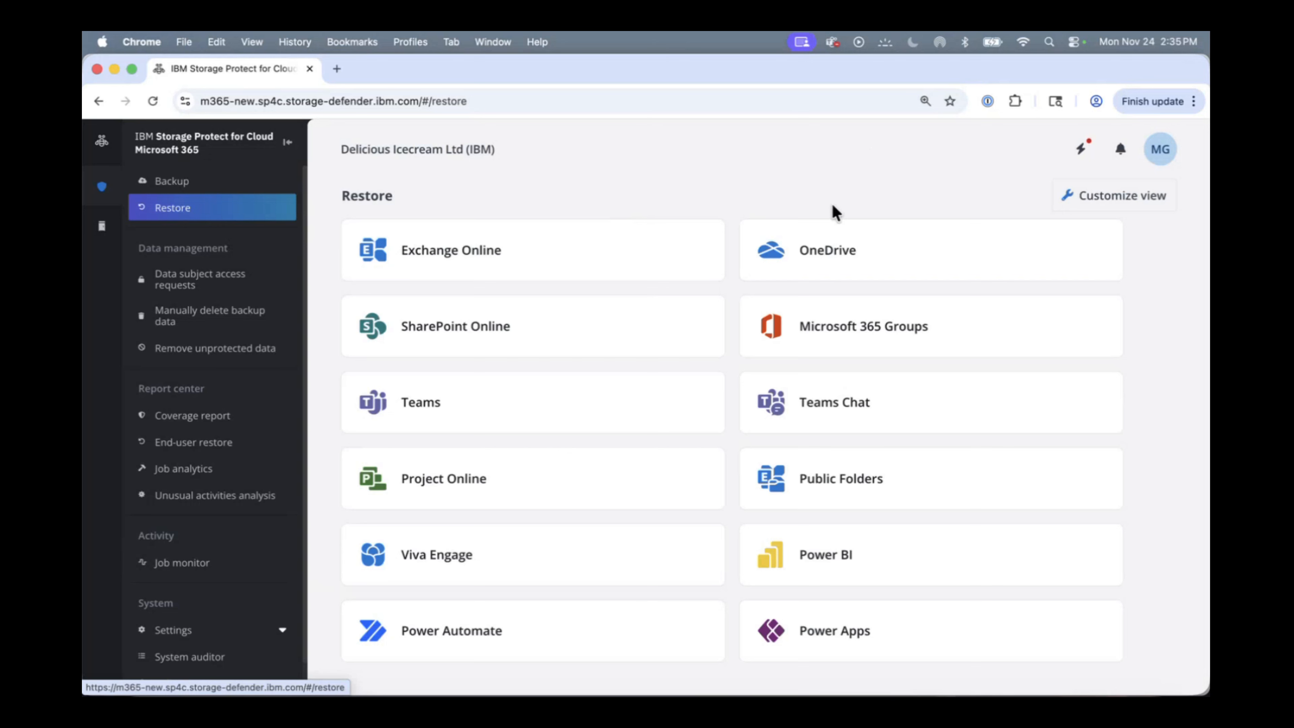
{"action": "left_click", "coordinate": [848, 261]}
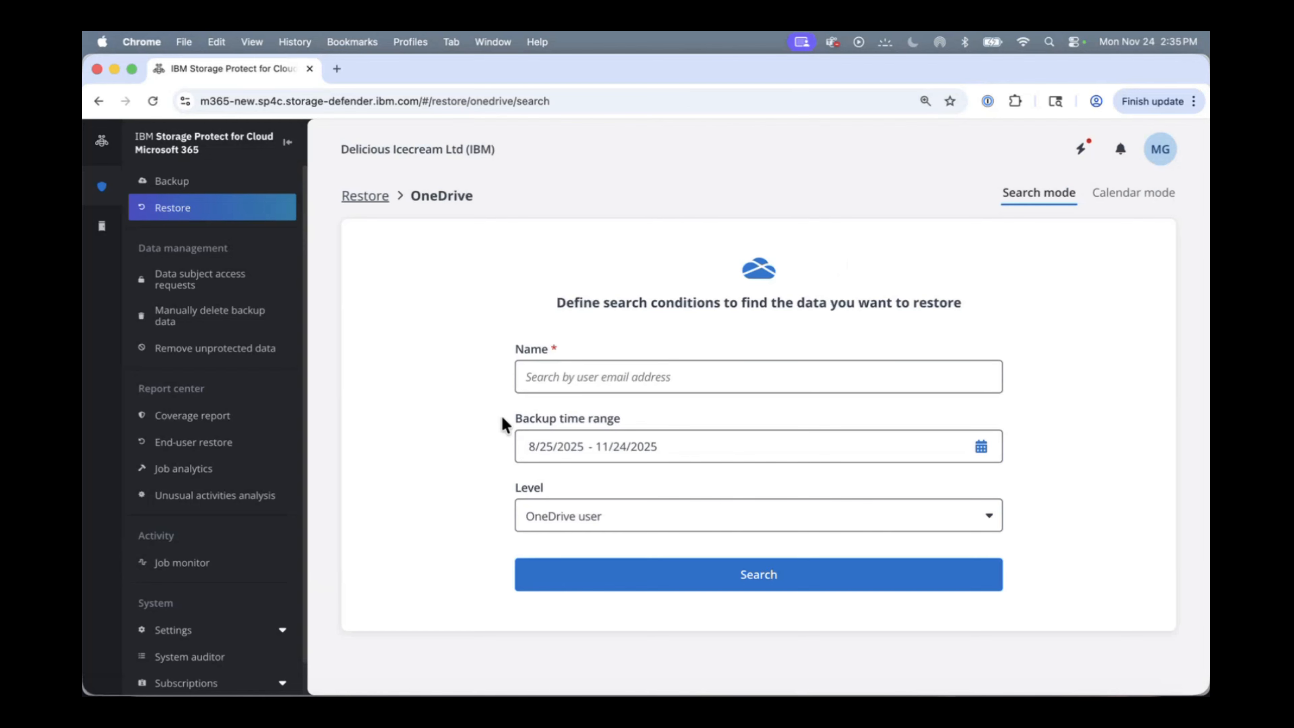
Switch to OneDrive in Safari and delete 4Q Financial Actuals.xlsx from My files, accepting the sign-in request
{"action": "left_click", "coordinate": [380, 691]}
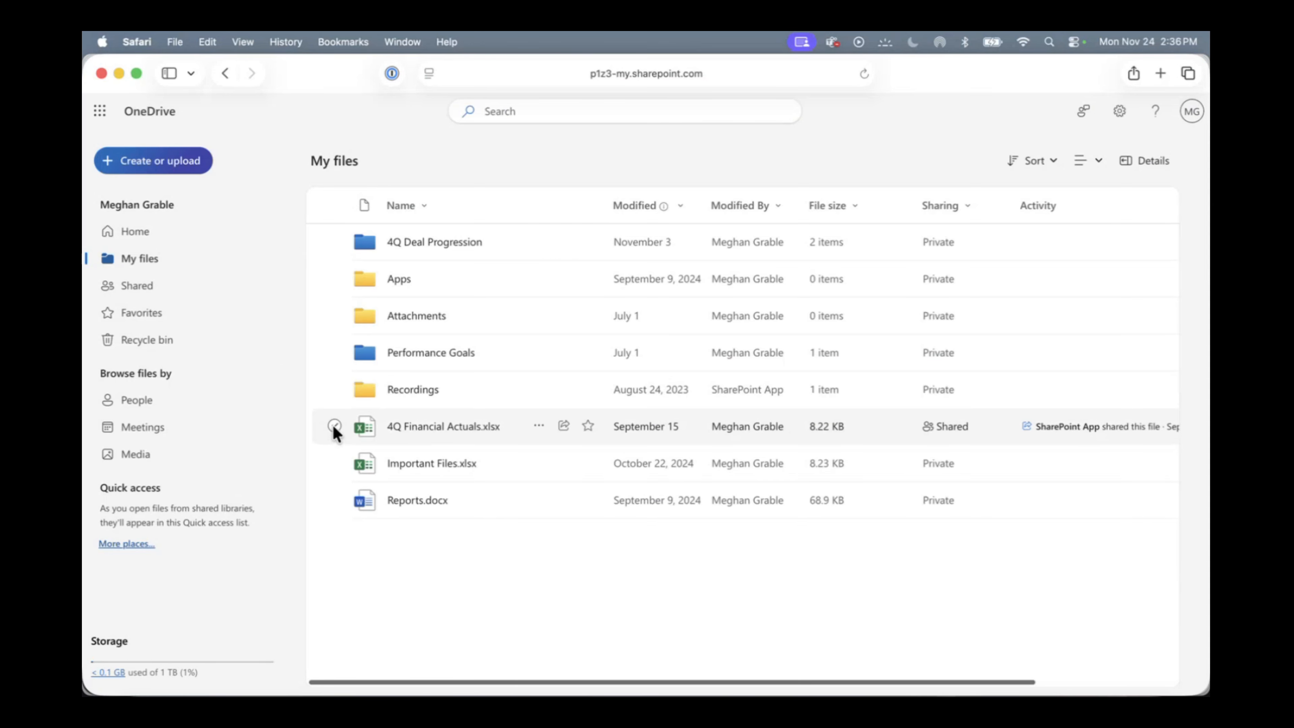
{"action": "left_click", "coordinate": [334, 425]}
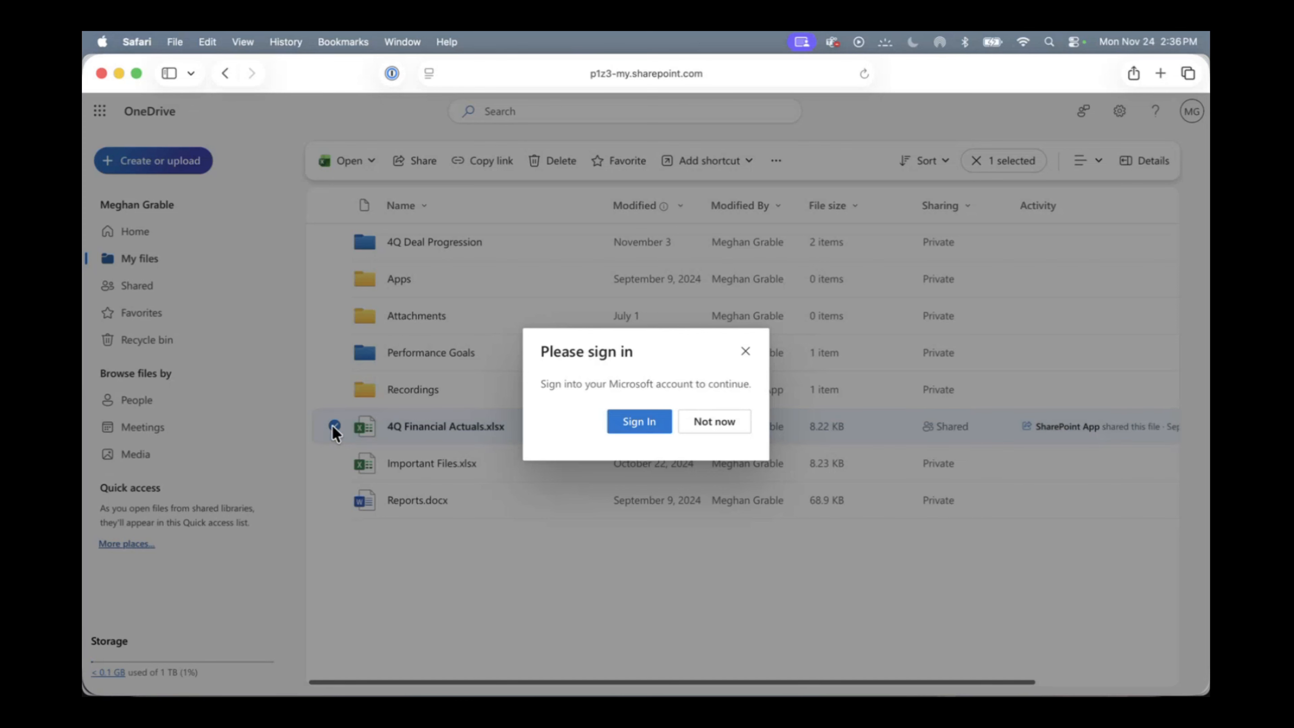
{"action": "left_click", "coordinate": [641, 420]}
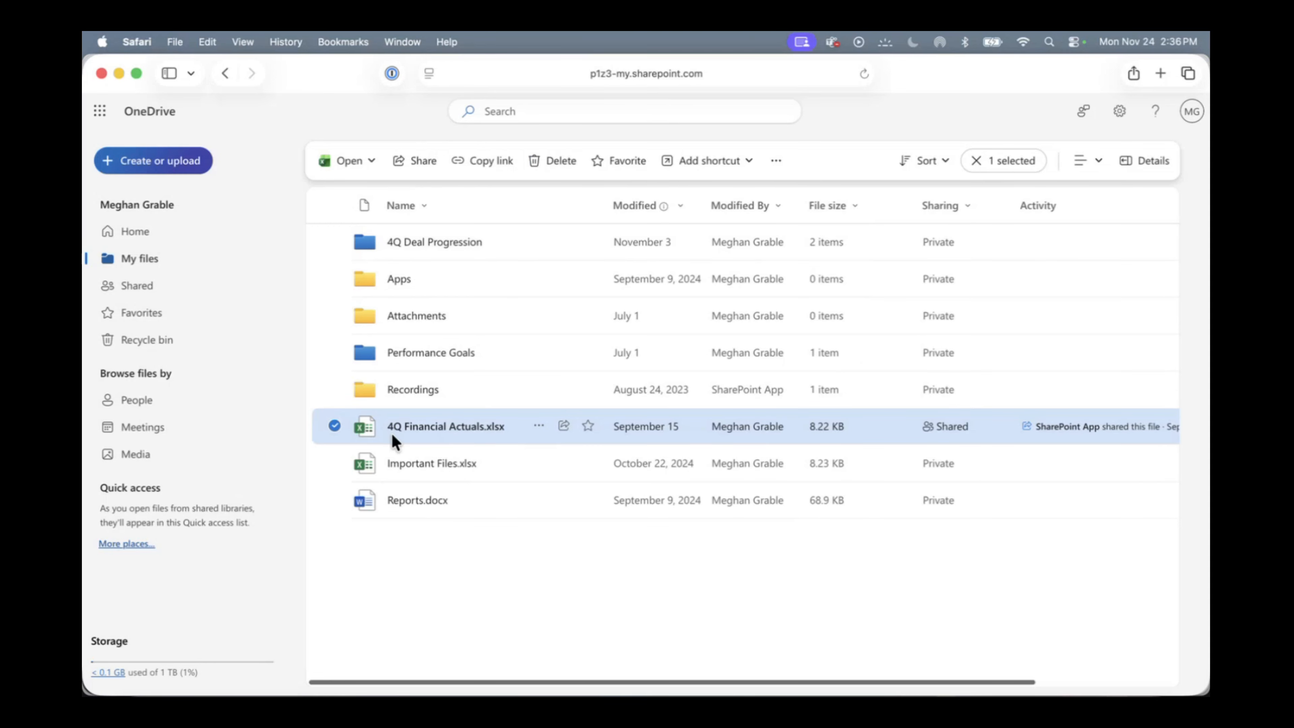
{"action": "left_click", "coordinate": [560, 162]}
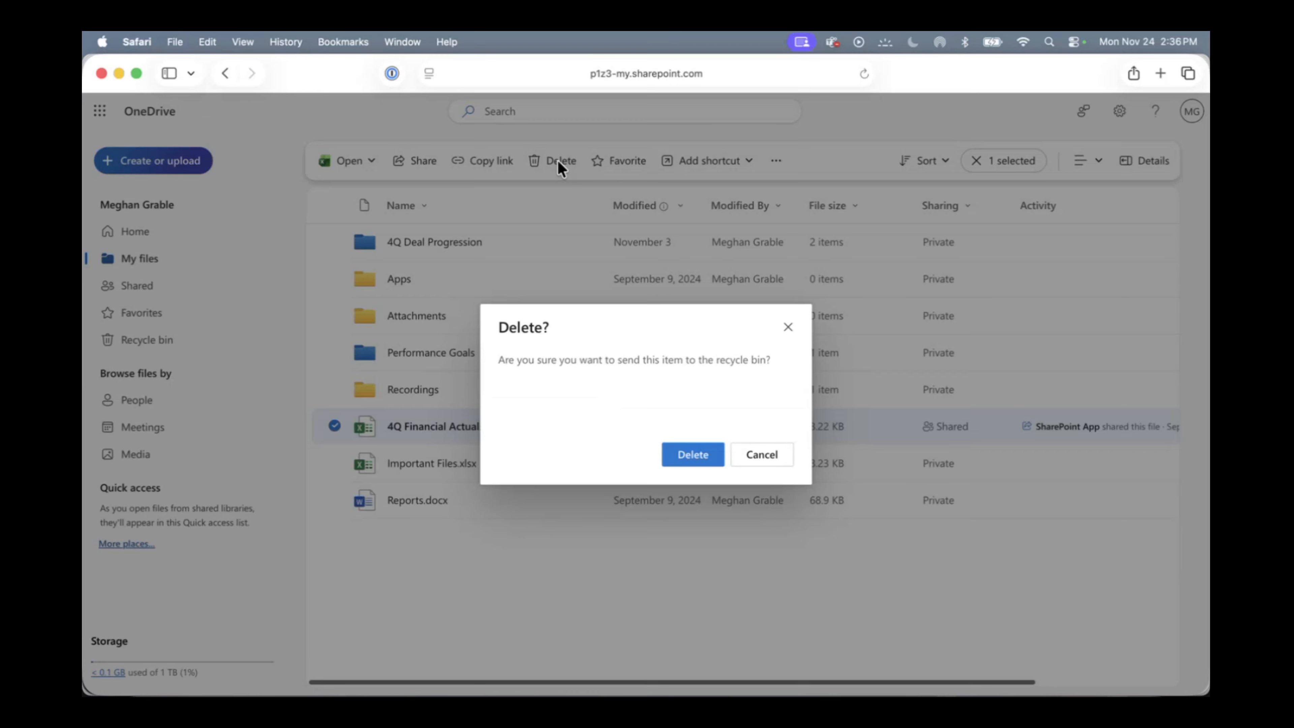
{"action": "left_click", "coordinate": [687, 458]}
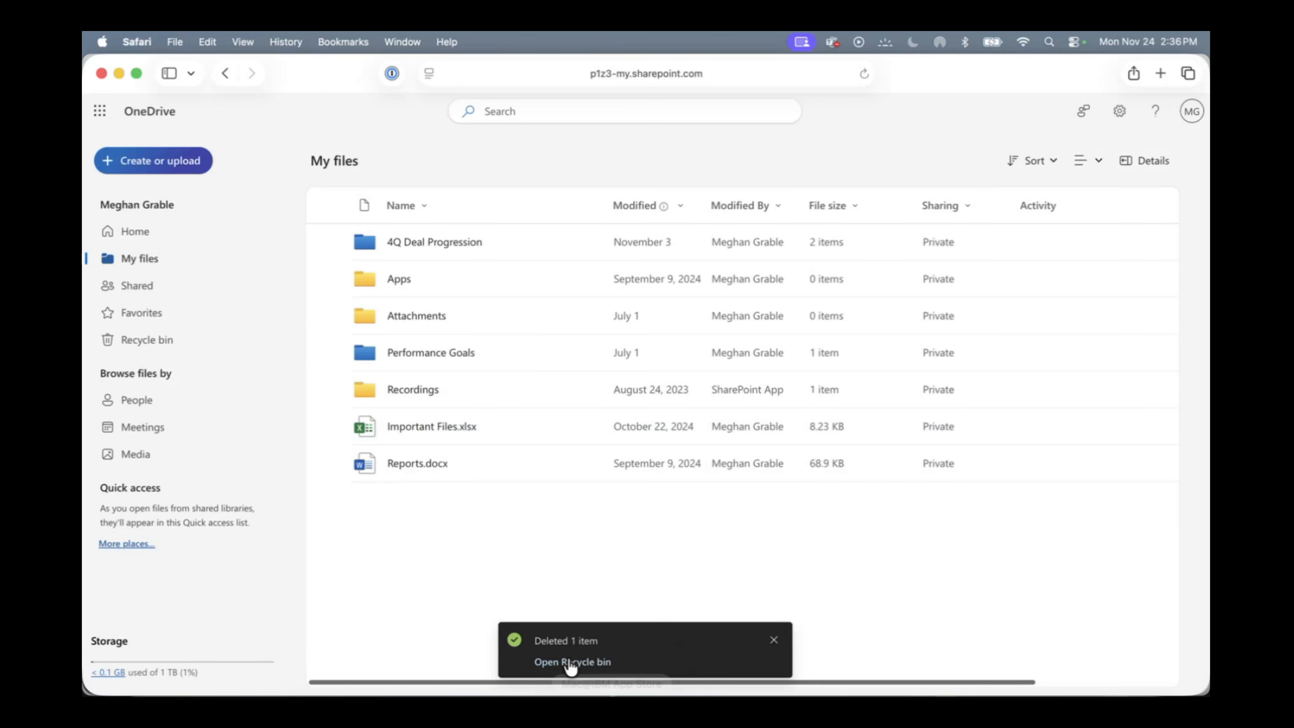
Delete 4Q Financial Actuals.xlsx from the OneDrive recycle bin as well and return to My files
{"action": "left_click", "coordinate": [586, 663]}
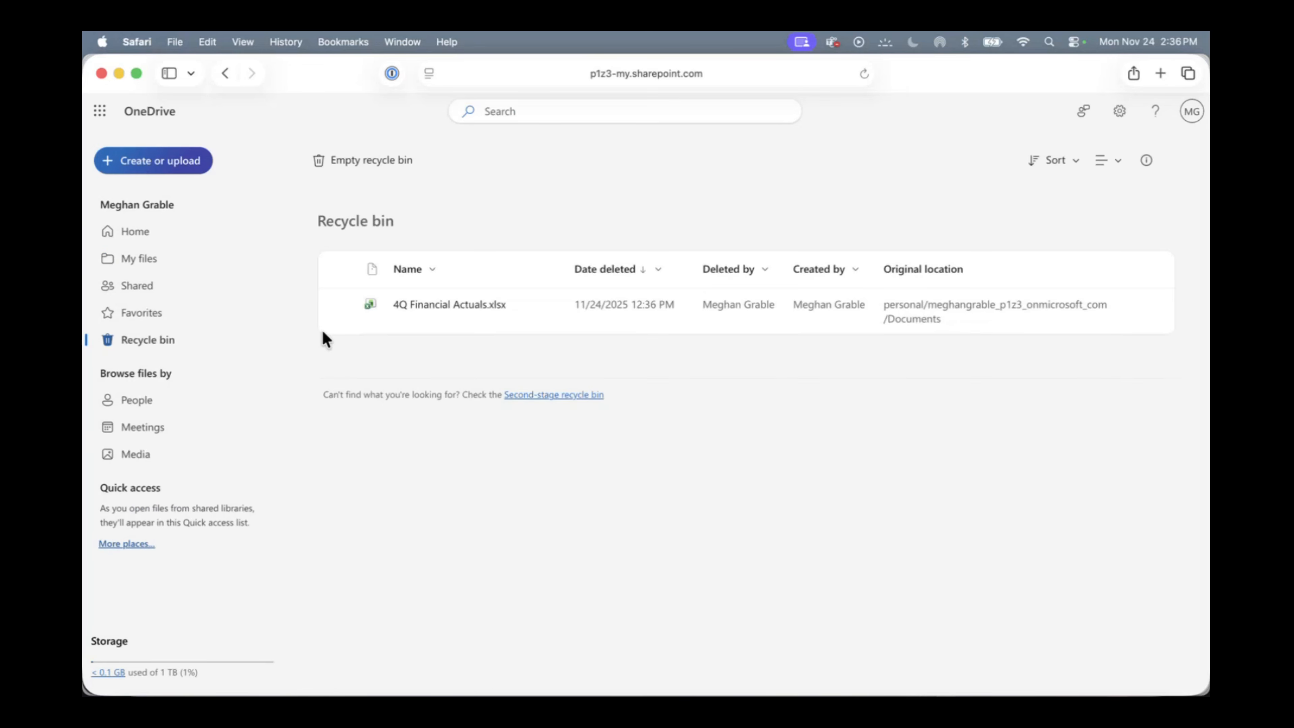
{"action": "left_click", "coordinate": [342, 311]}
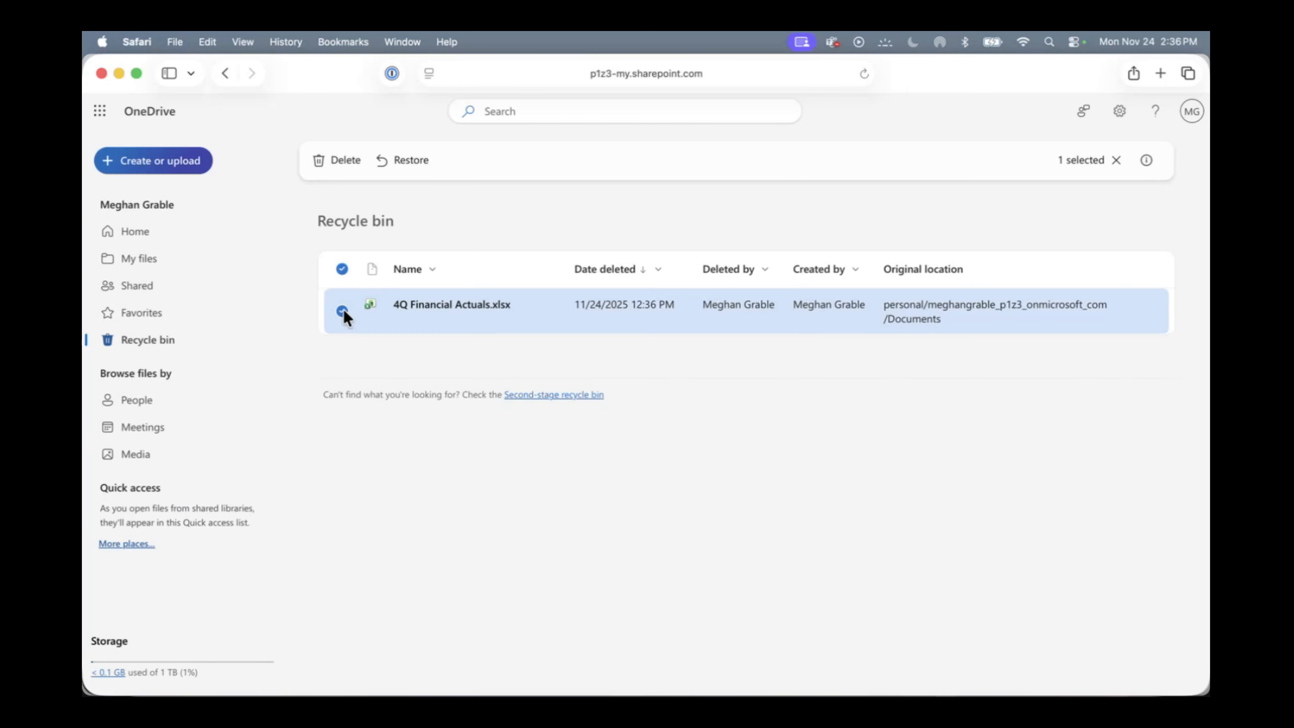
{"action": "left_click", "coordinate": [343, 162]}
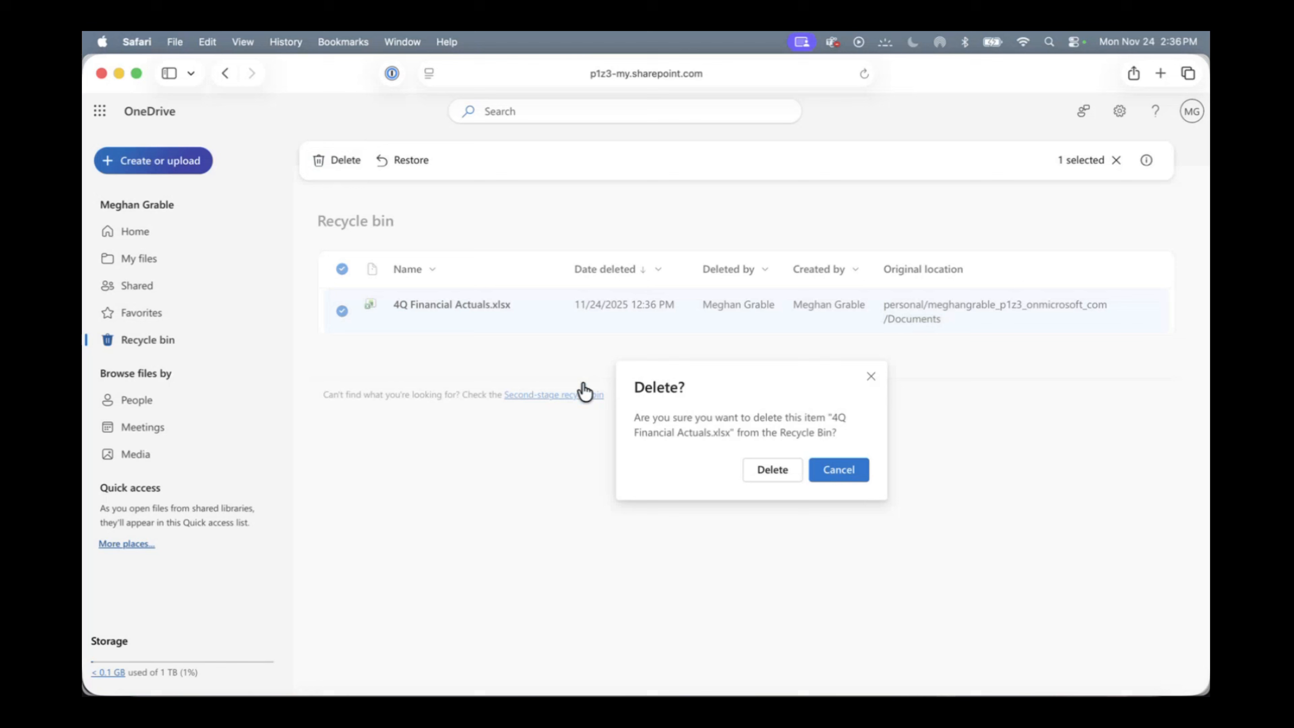
{"action": "left_click", "coordinate": [772, 471]}
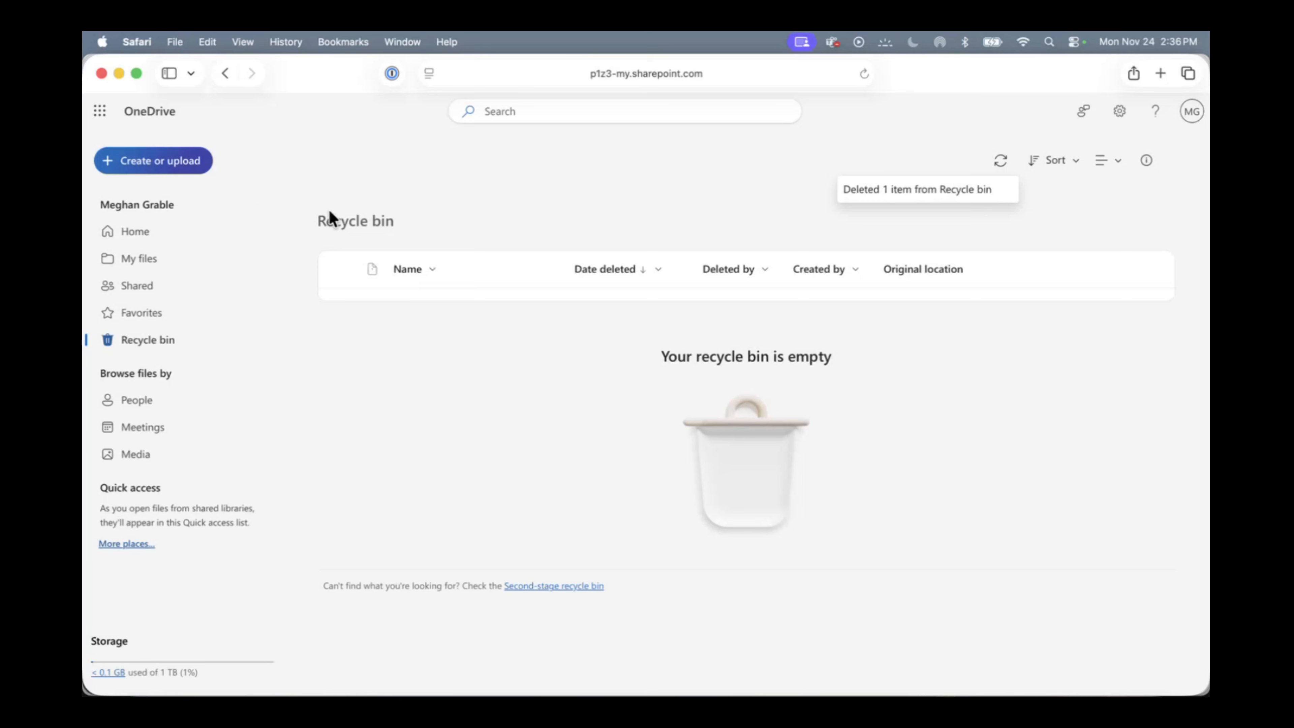
{"action": "left_click", "coordinate": [220, 264]}
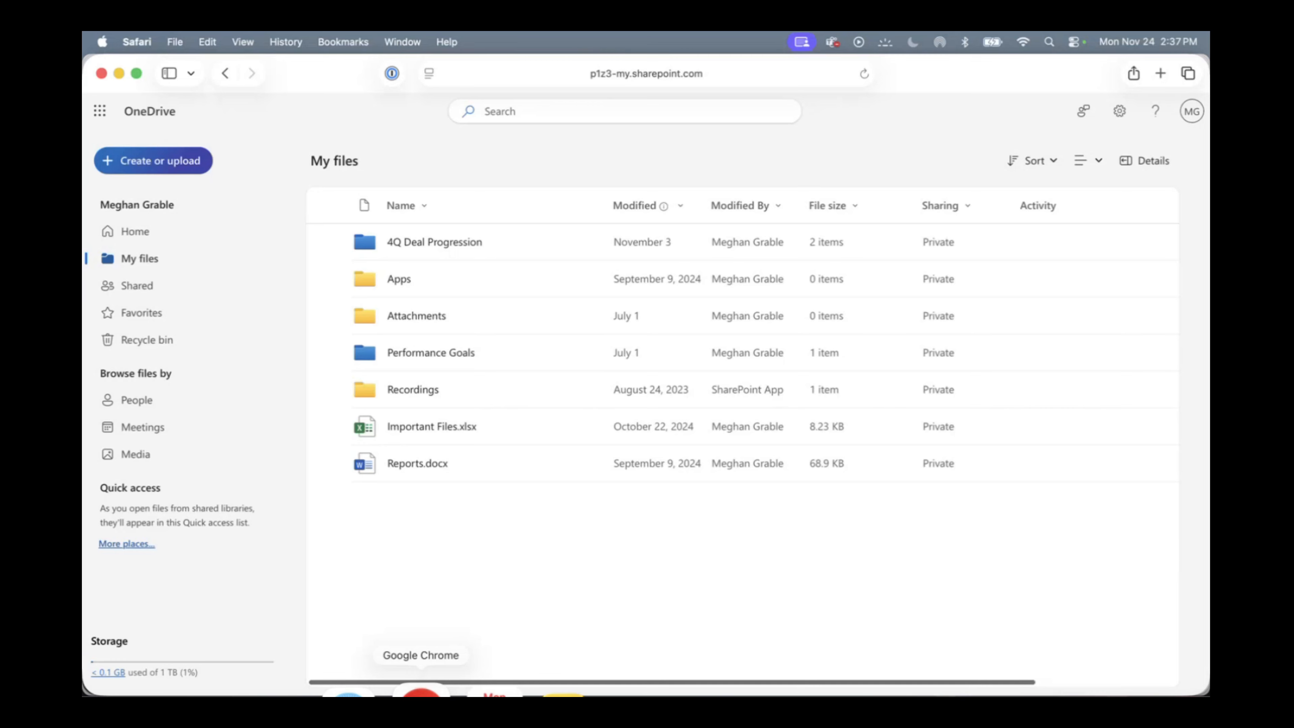
Switch back to IBM Storage Protect in Chrome and set the OneDrive restore search to the file owner's account at Document level
{"action": "left_click", "coordinate": [421, 693]}
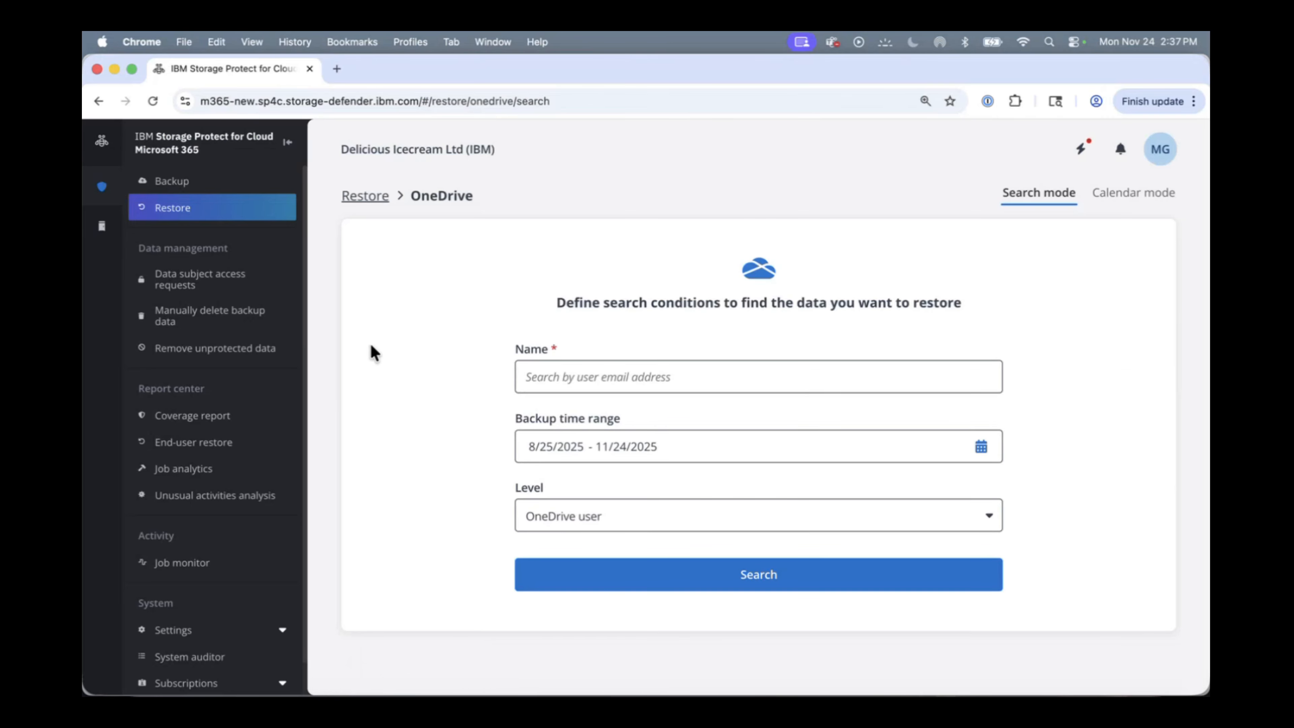
{"action": "left_click", "coordinate": [561, 374]}
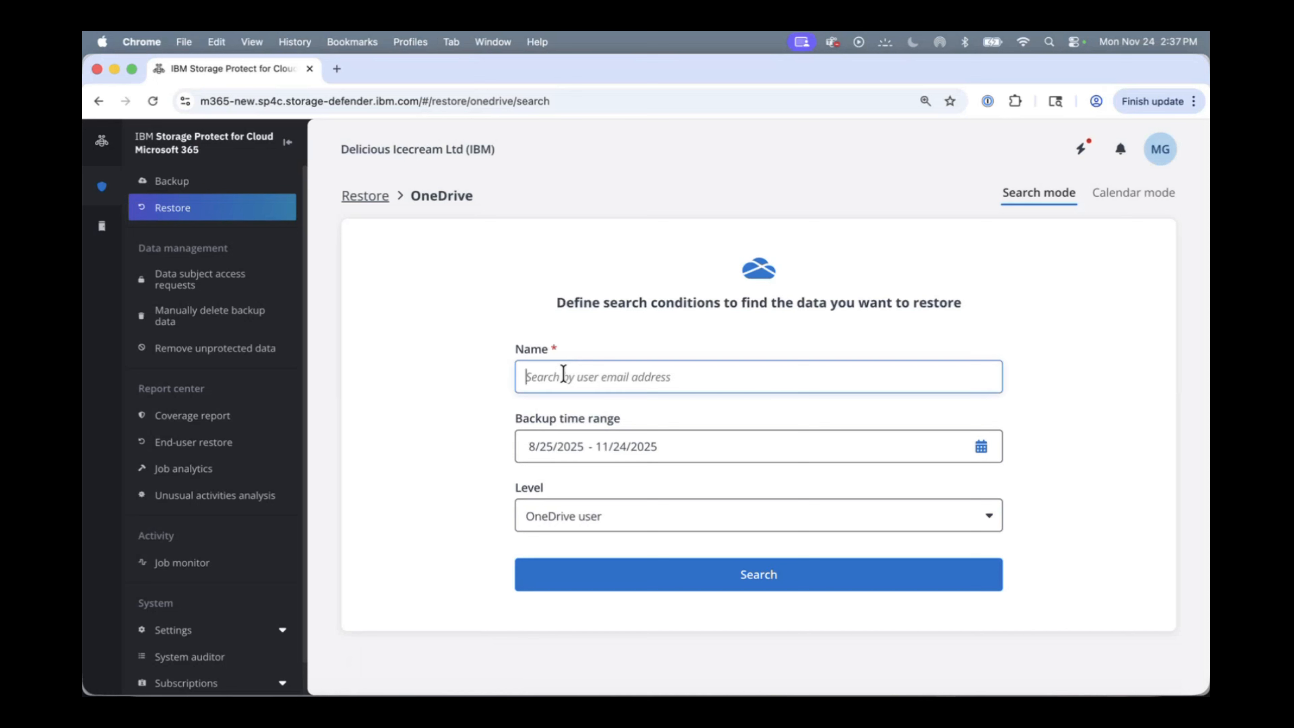
{"action": "type", "text": "me"}
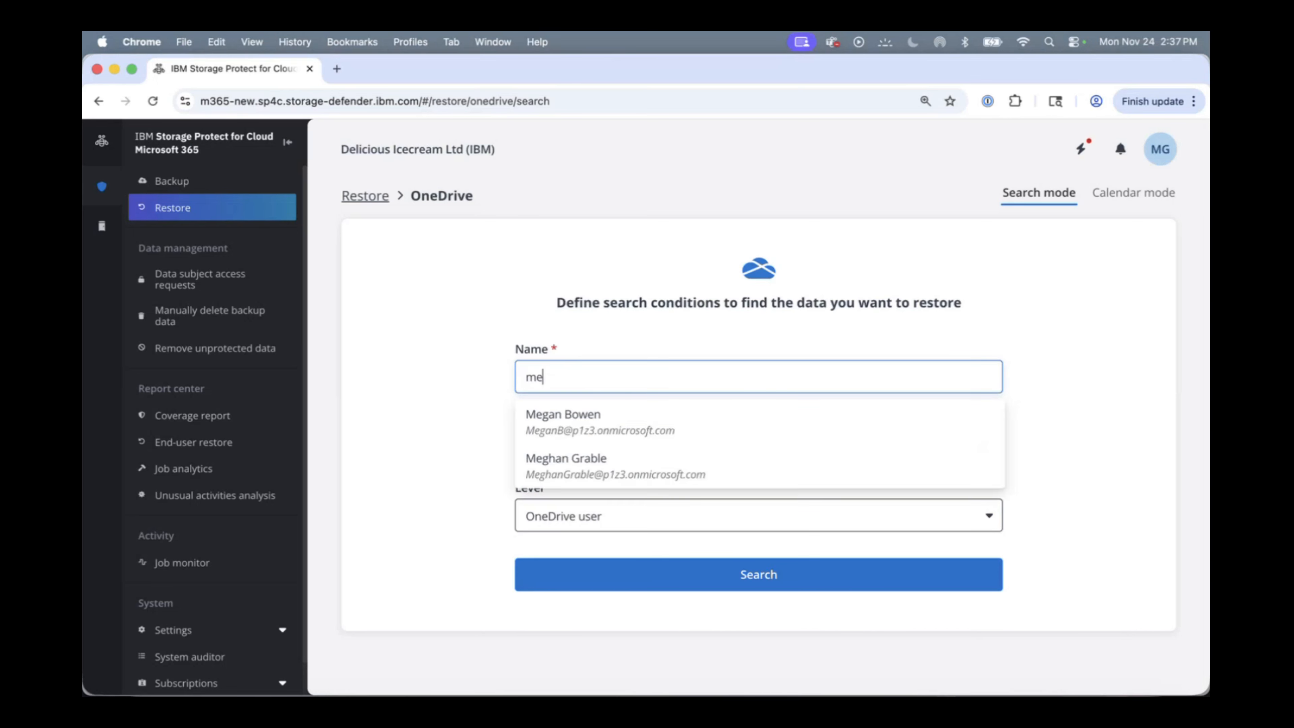
{"action": "left_click", "coordinate": [623, 474]}
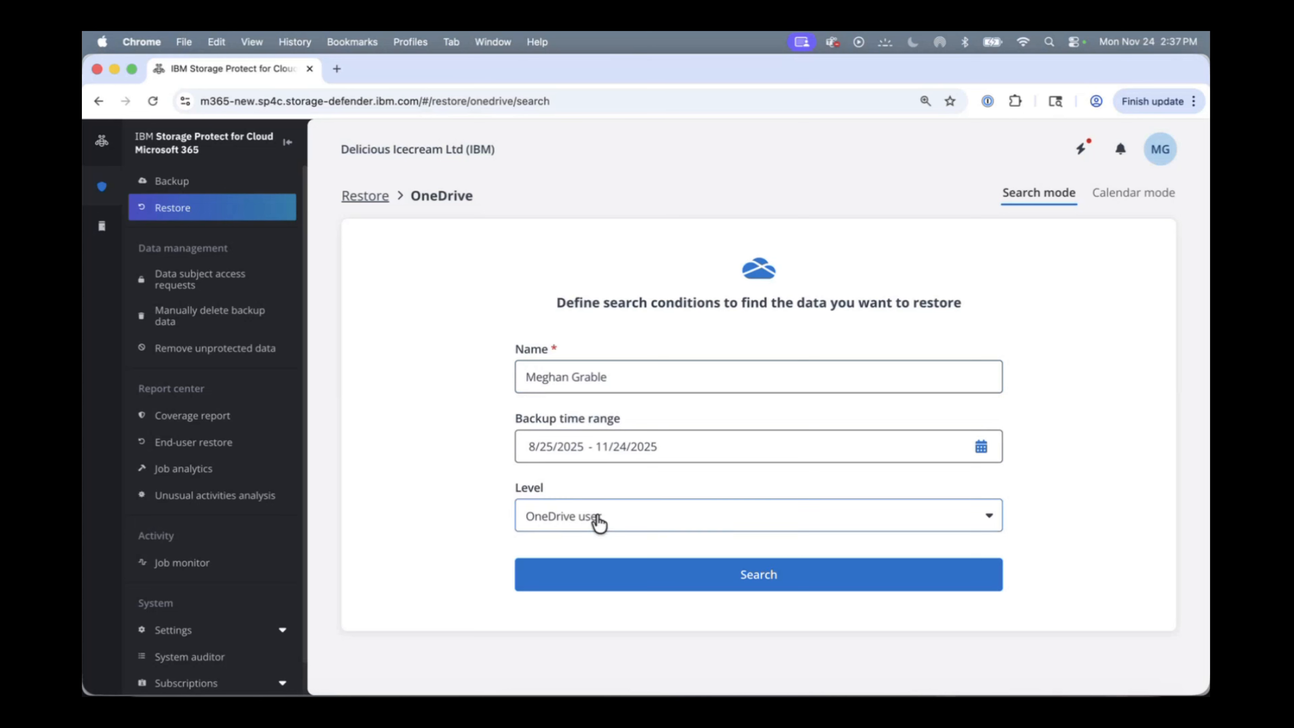
{"action": "left_click", "coordinate": [663, 519]}
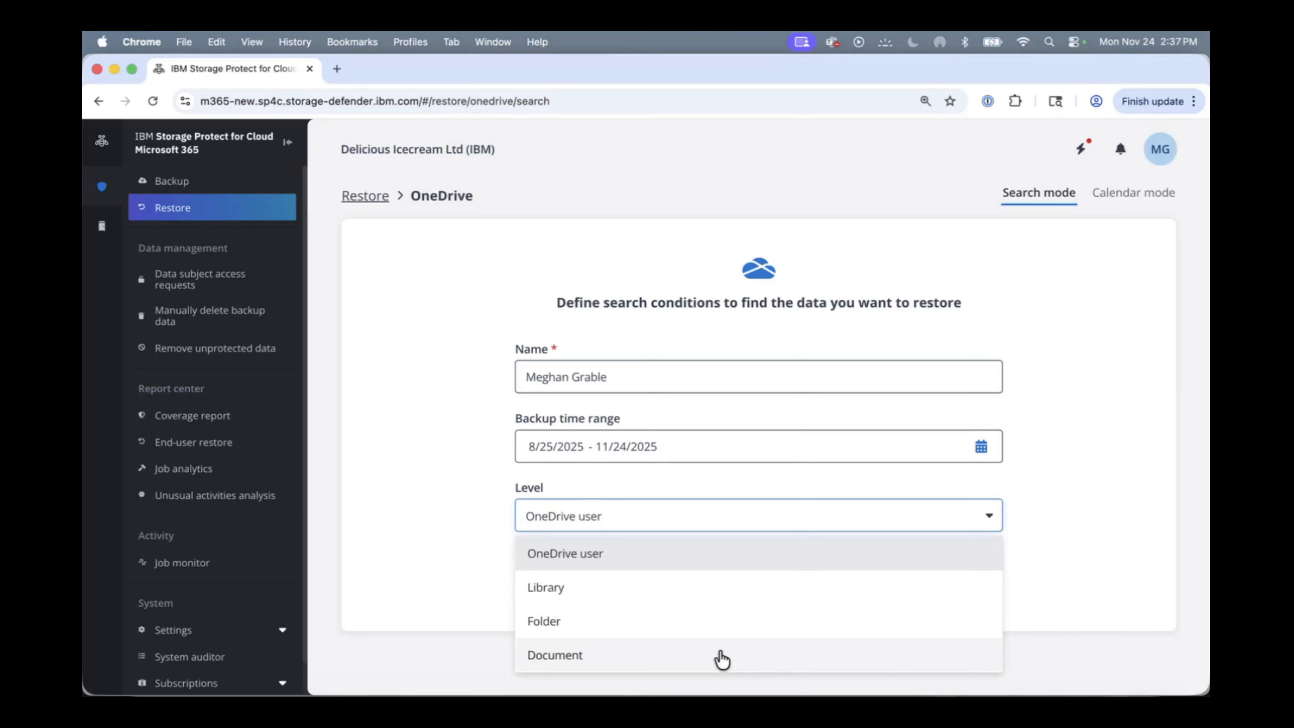
{"action": "left_click", "coordinate": [721, 656]}
{"action": "scroll", "coordinate": [709, 638], "scroll_direction": "down", "scroll_amount": 3}
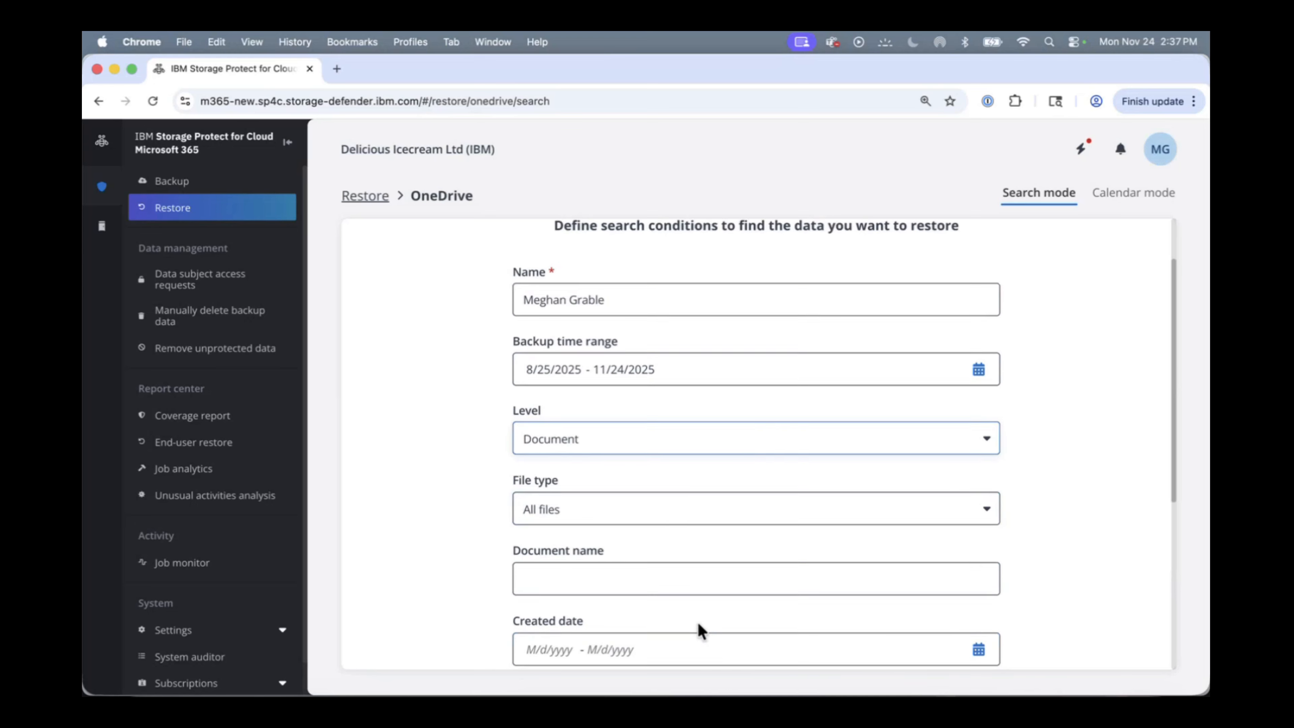
Run the OneDrive document search with the optional document conditions left blank and look through the list of backed-up files
{"action": "scroll", "coordinate": [594, 562], "scroll_direction": "down", "scroll_amount": 5}
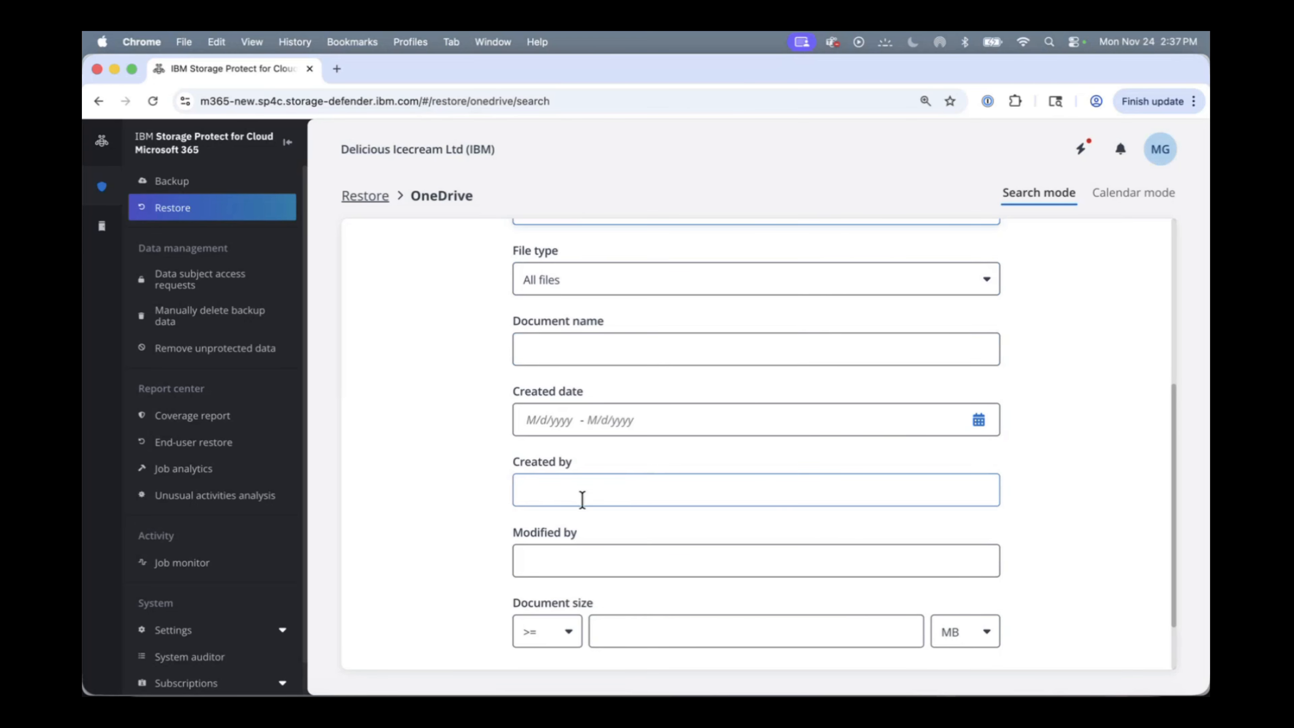
{"action": "scroll", "coordinate": [544, 497], "scroll_direction": "down", "scroll_amount": 2}
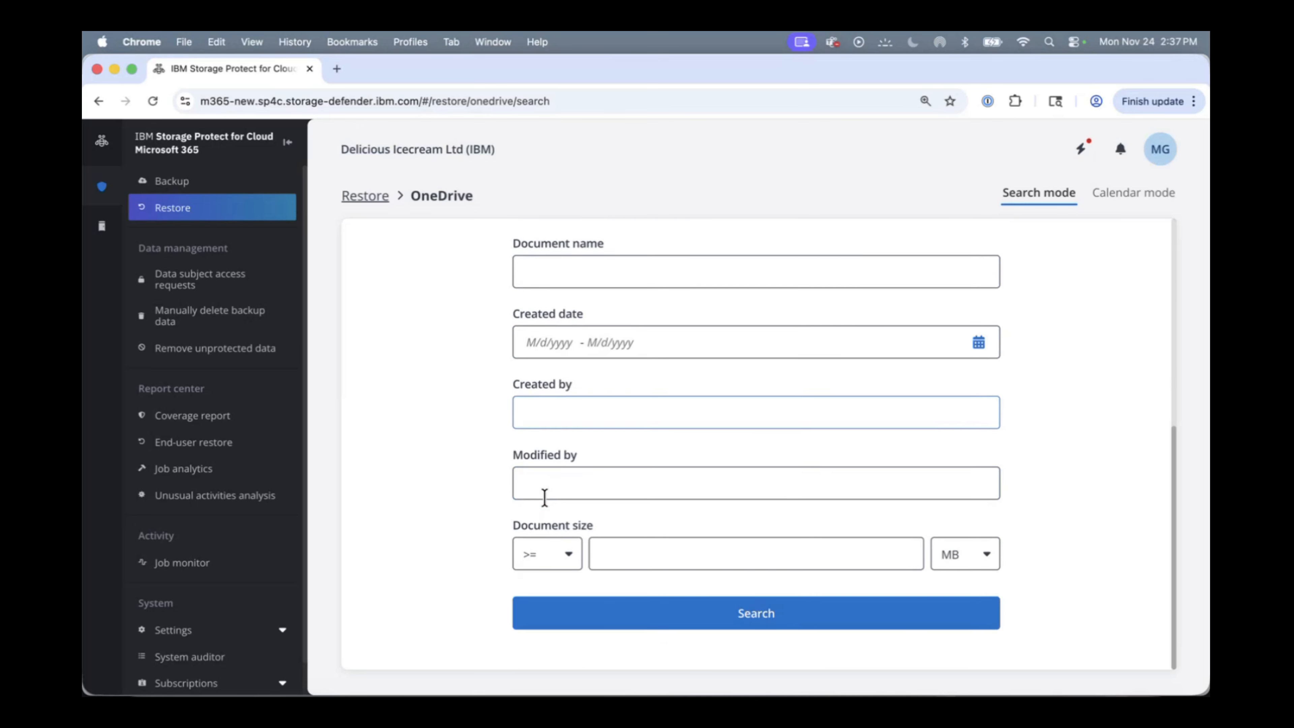
{"action": "left_click", "coordinate": [778, 622]}
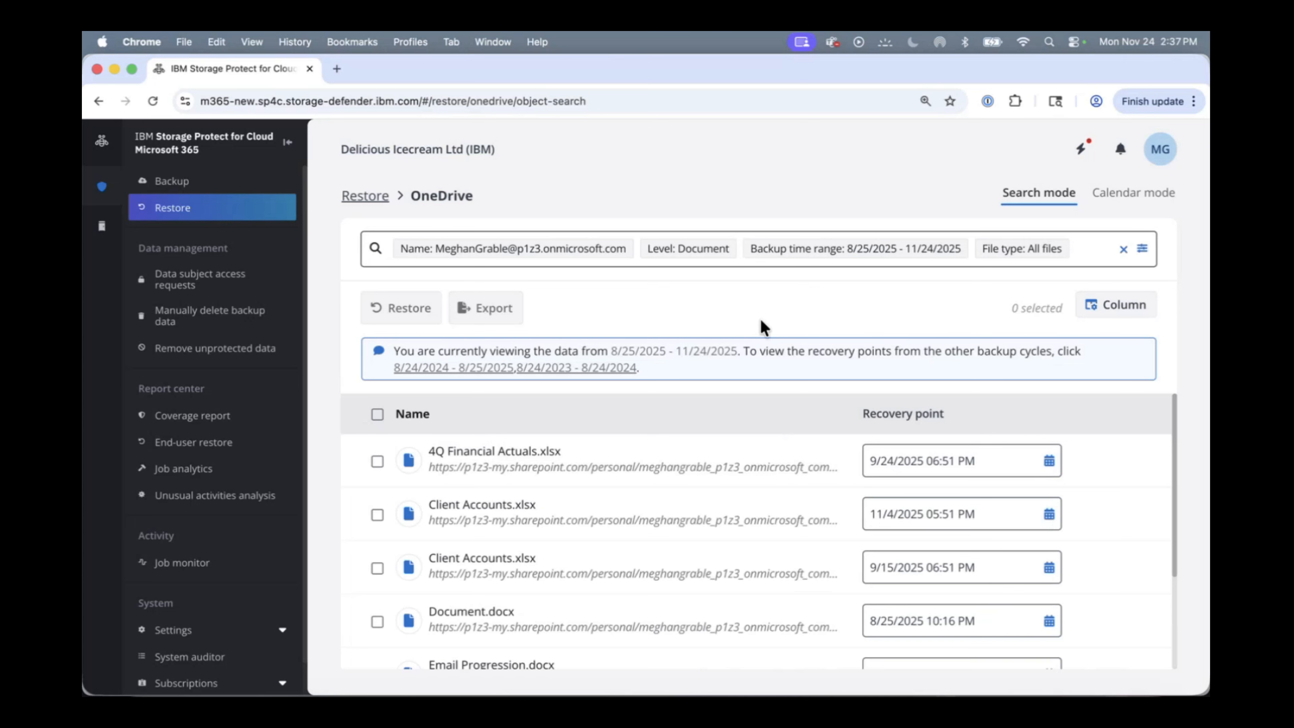
{"action": "scroll", "coordinate": [1181, 439], "scroll_direction": "down", "scroll_amount": 1}
{"action": "scroll", "coordinate": [1188, 434], "scroll_direction": "up", "scroll_amount": 1}
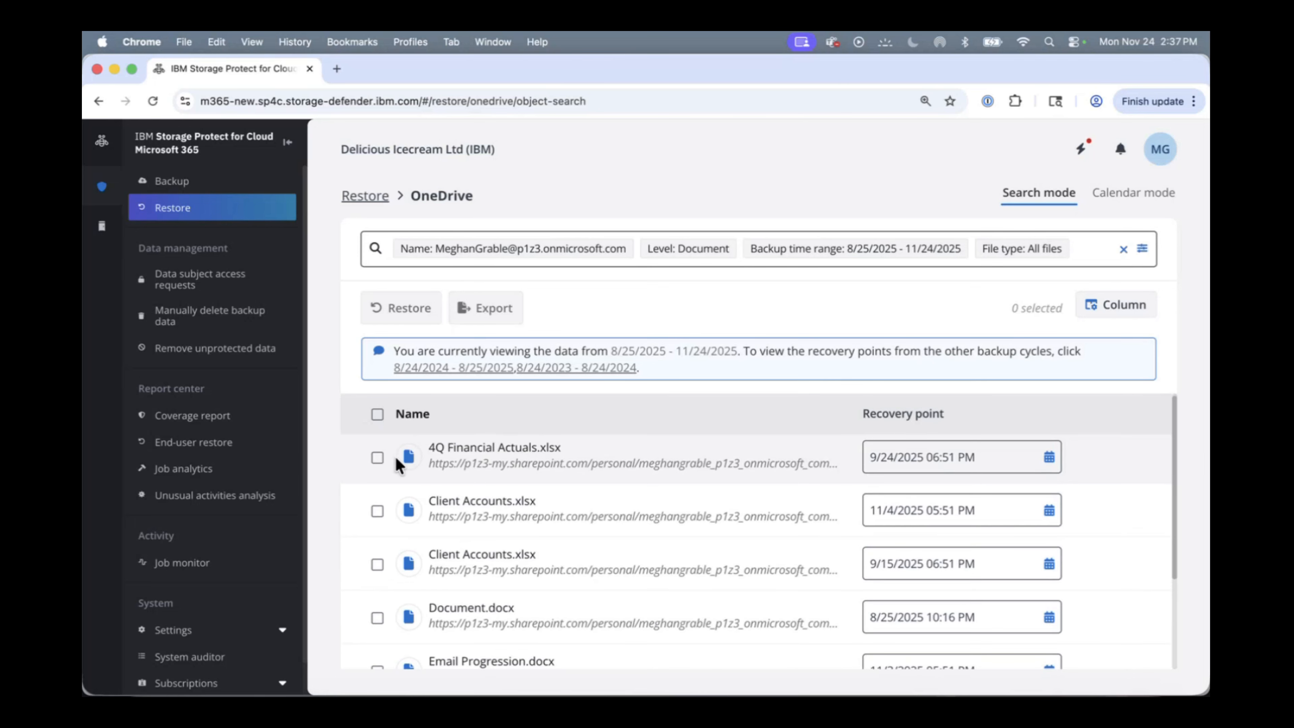
Select 4Q Financial Actuals.xlsx for restoring and try to set its recovery point to September 15, 2025 at 06:51 PM
{"action": "left_click", "coordinate": [377, 458]}
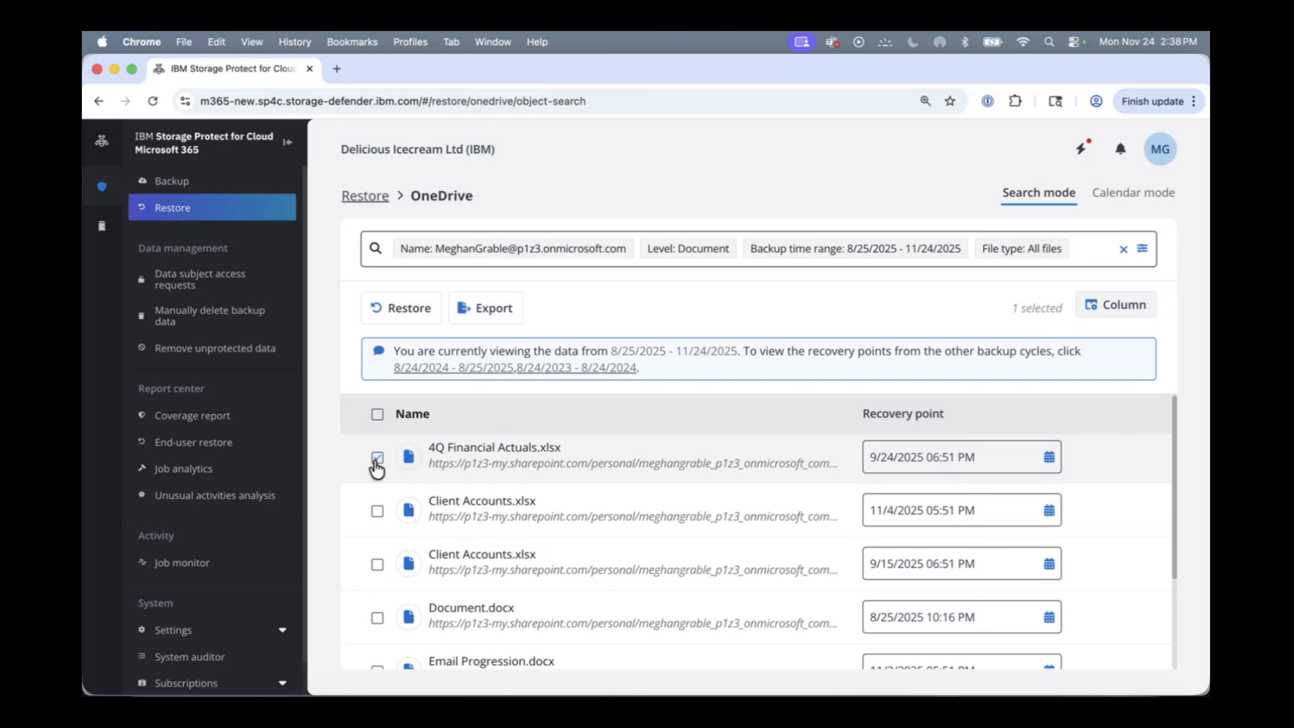
{"action": "left_click", "coordinate": [1022, 463]}
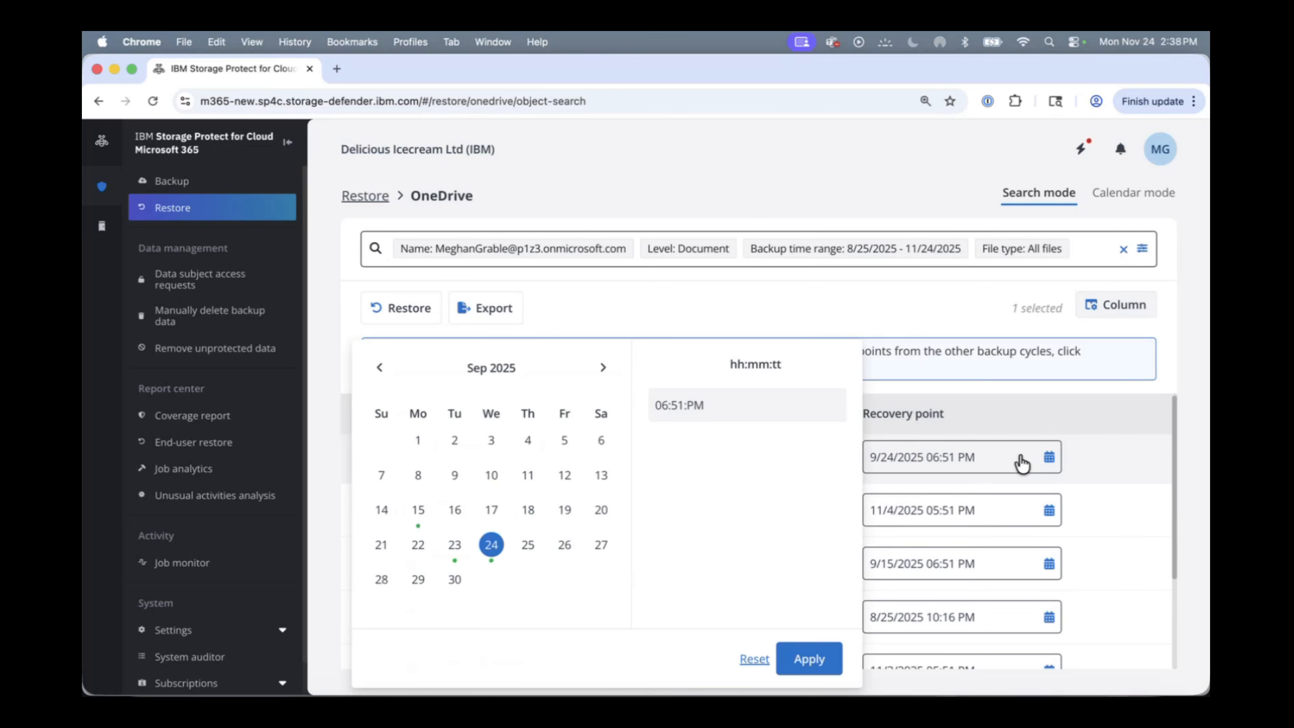
{"action": "left_click", "coordinate": [425, 520]}
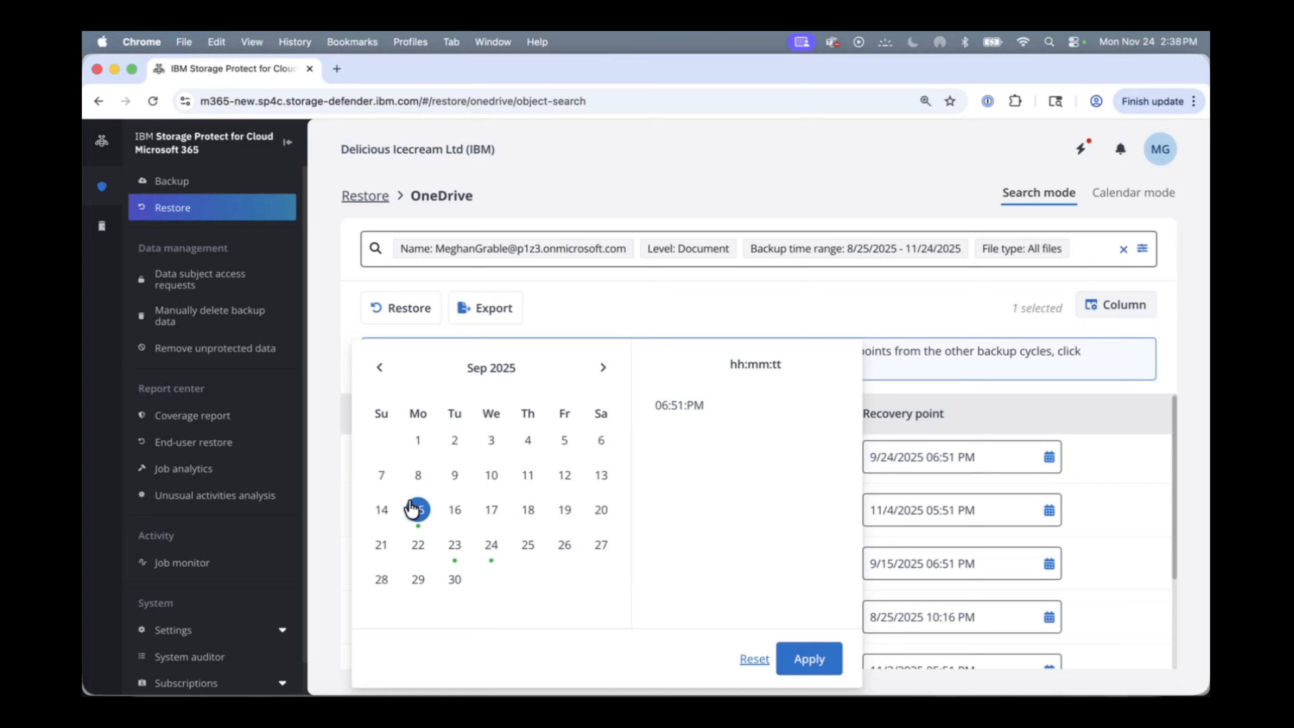
{"action": "left_click", "coordinate": [808, 659]}
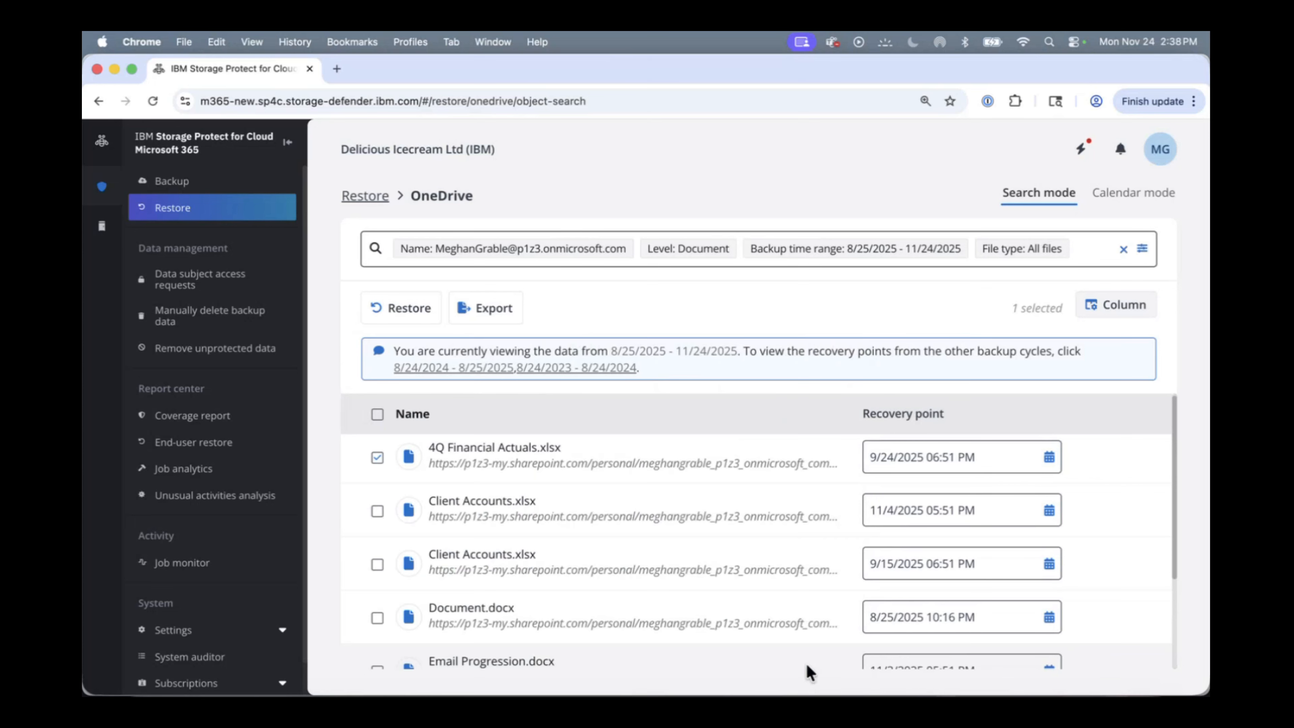
Restore all content and security of the selected file to its original location, with content conflicts set to Skip
{"action": "left_click", "coordinate": [406, 312]}
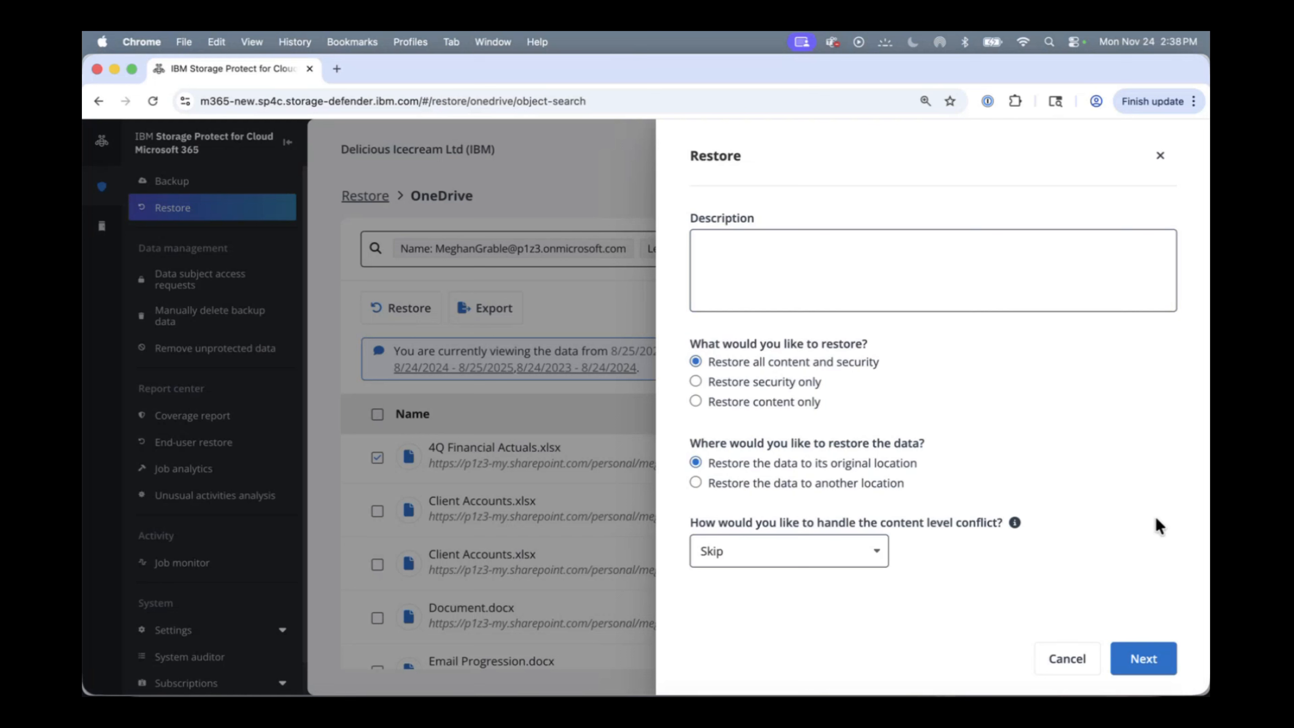
{"action": "left_click", "coordinate": [1153, 659]}
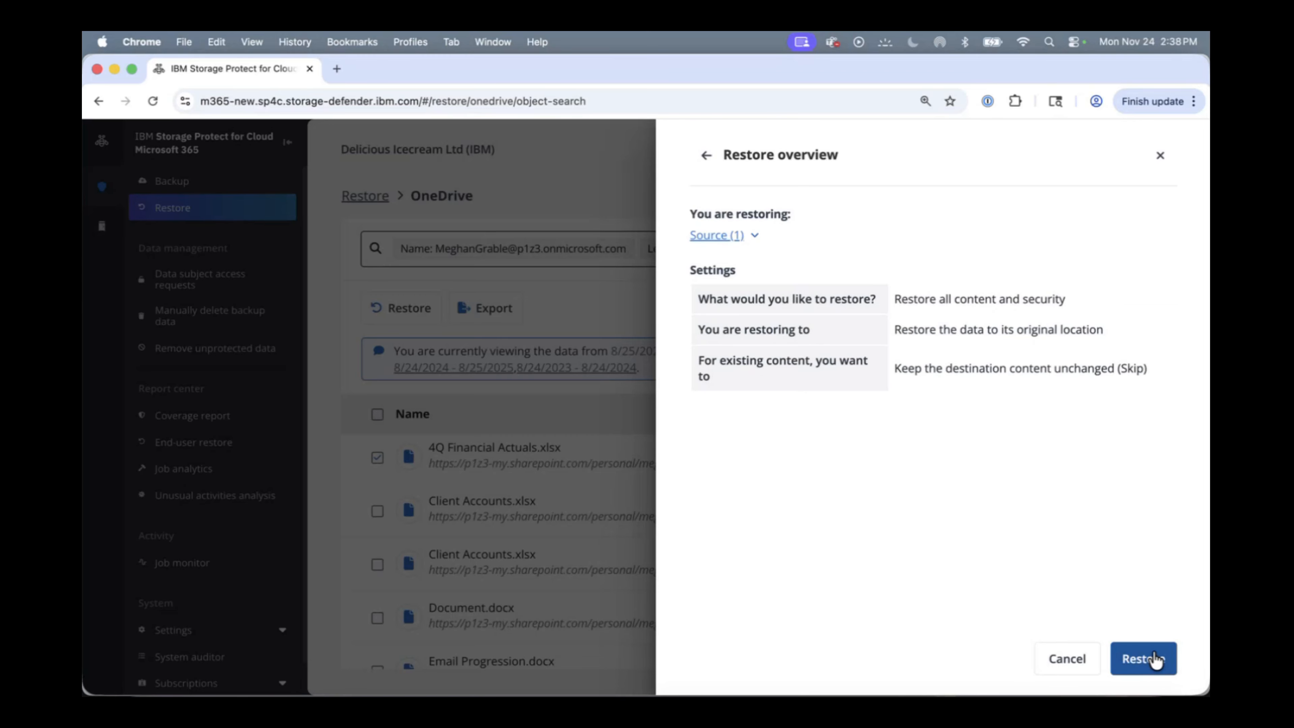
{"action": "left_click", "coordinate": [1154, 659]}
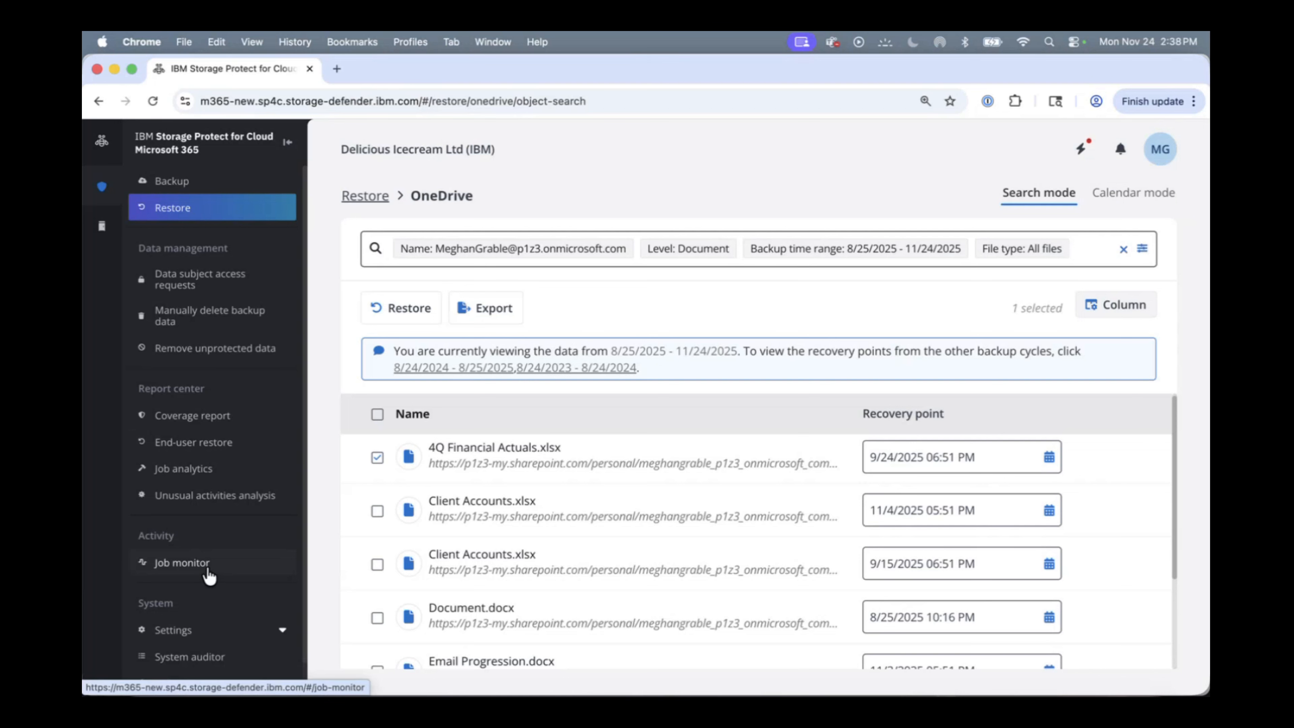
Look for the restore job in the job monitor, then view the unusual activities analysis for OneDrive
{"action": "left_click", "coordinate": [209, 577]}
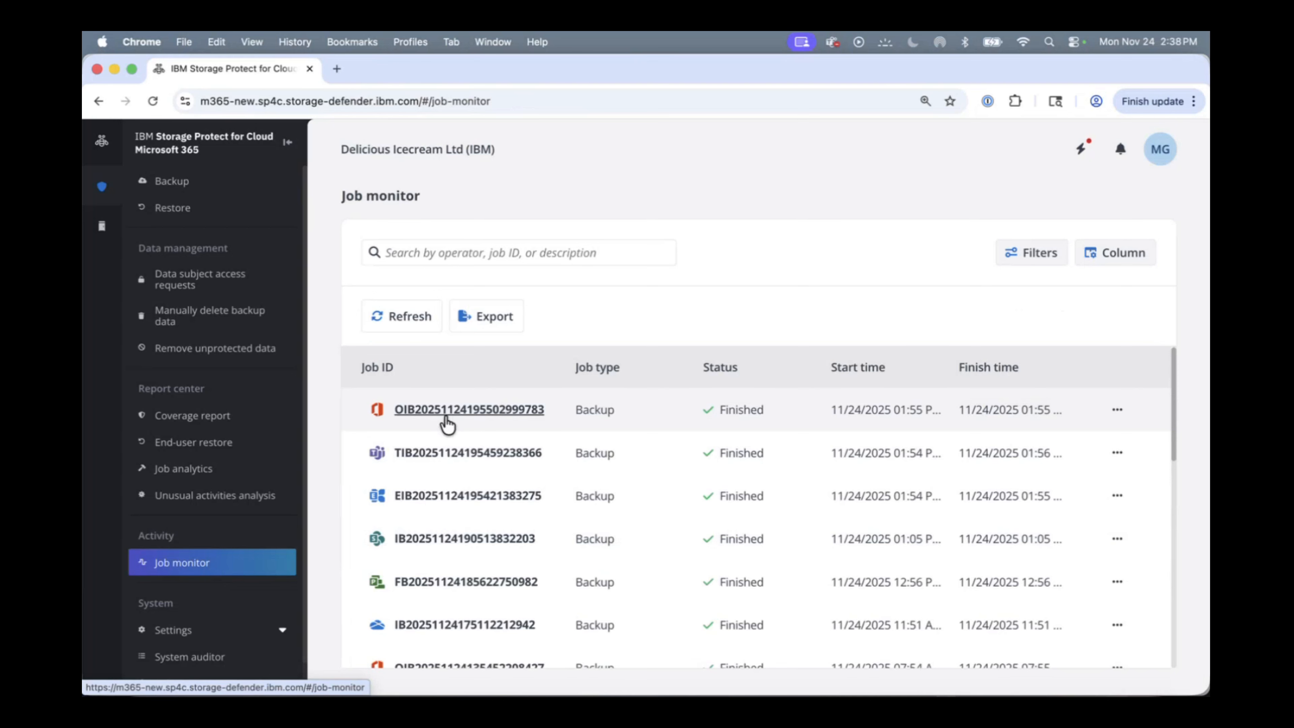
{"action": "scroll", "coordinate": [217, 540], "scroll_direction": "down", "scroll_amount": 1}
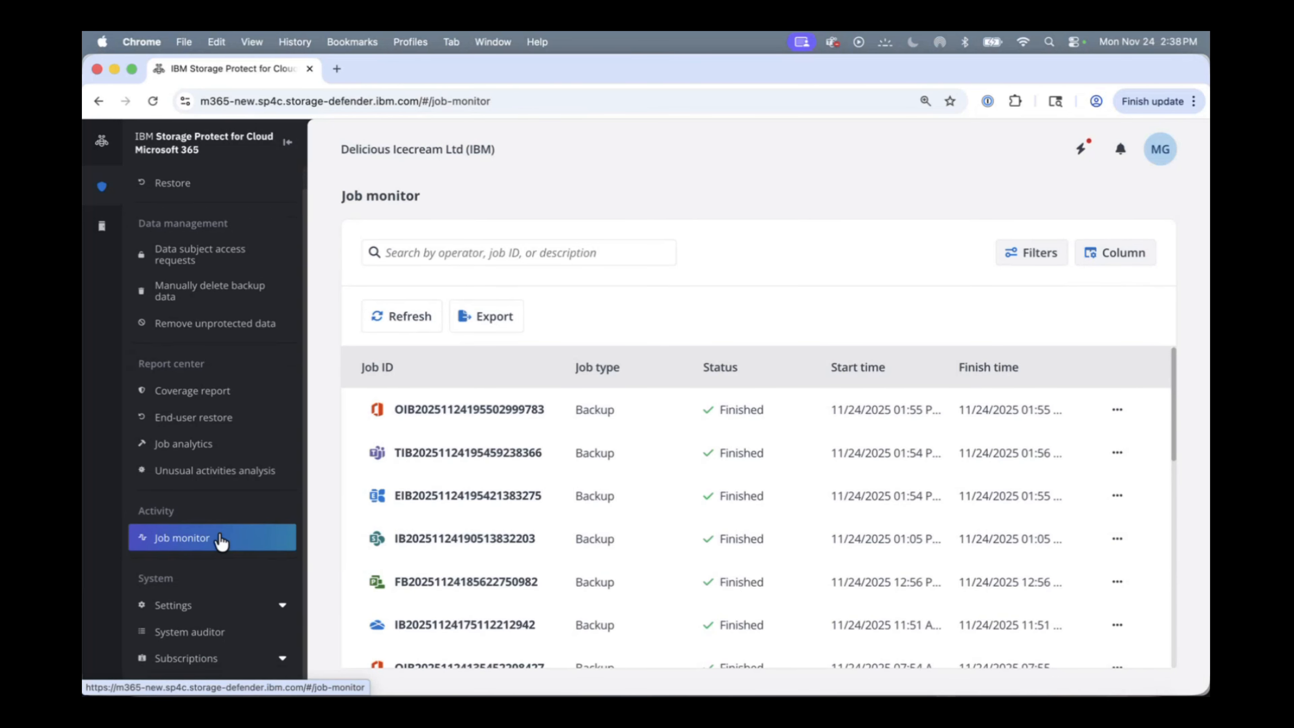
{"action": "left_click", "coordinate": [233, 480]}
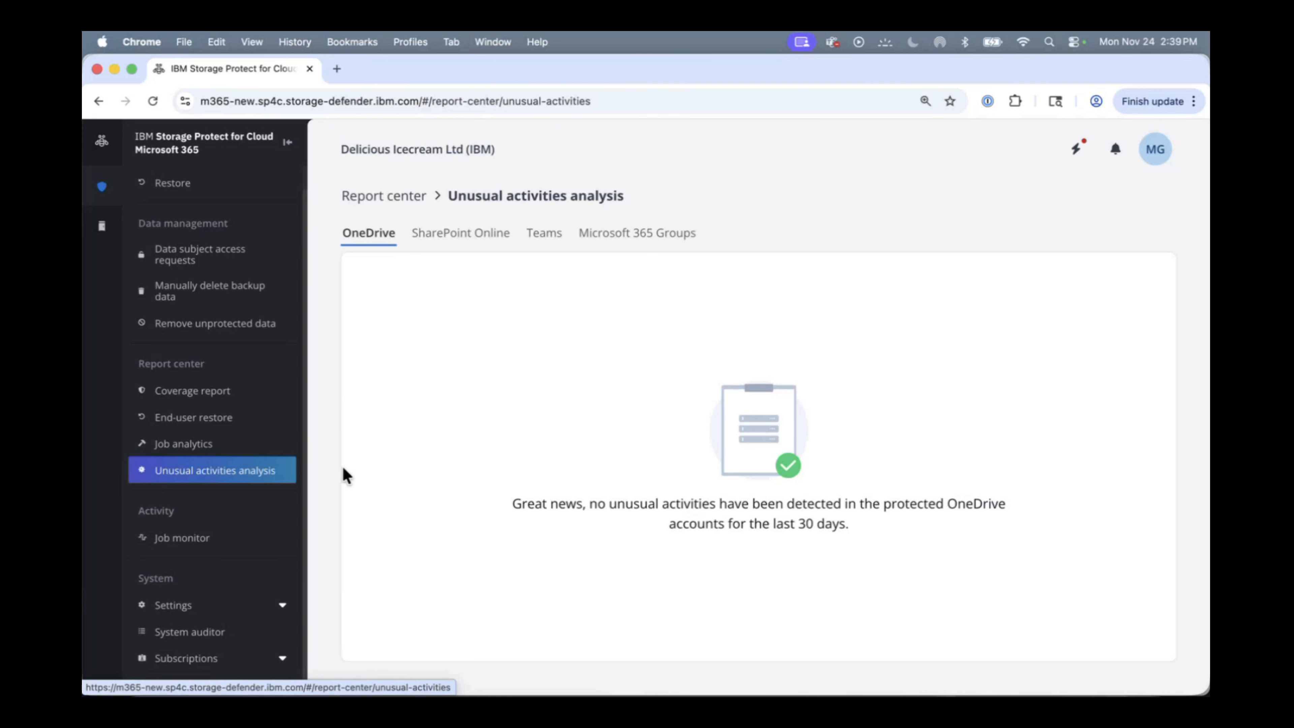
Return to the job monitor and examine the OneDrive restore job's type, start time and finish time
{"action": "left_click", "coordinate": [228, 544]}
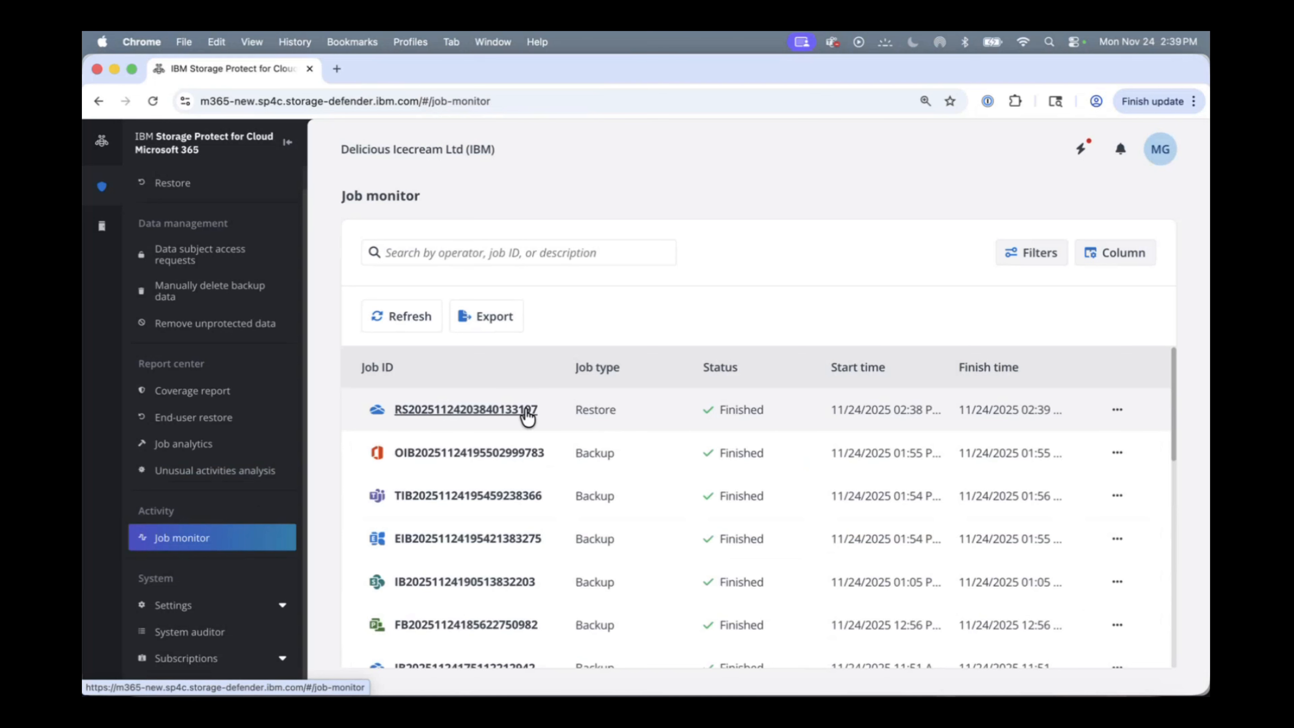
{"action": "left_click_drag", "start_coordinate": [624, 410], "coordinate": [577, 411]}
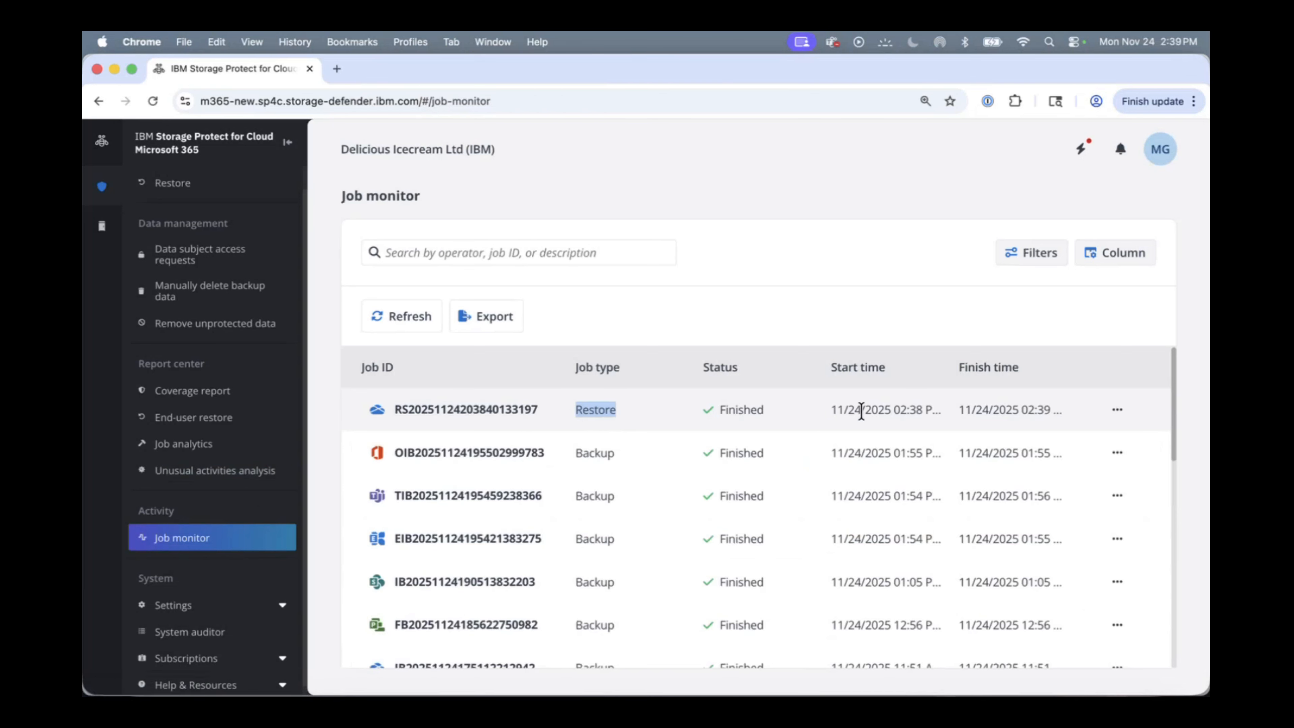
{"action": "left_click", "coordinate": [873, 410]}
{"action": "left_click_drag", "start_coordinate": [923, 410], "coordinate": [894, 410]}
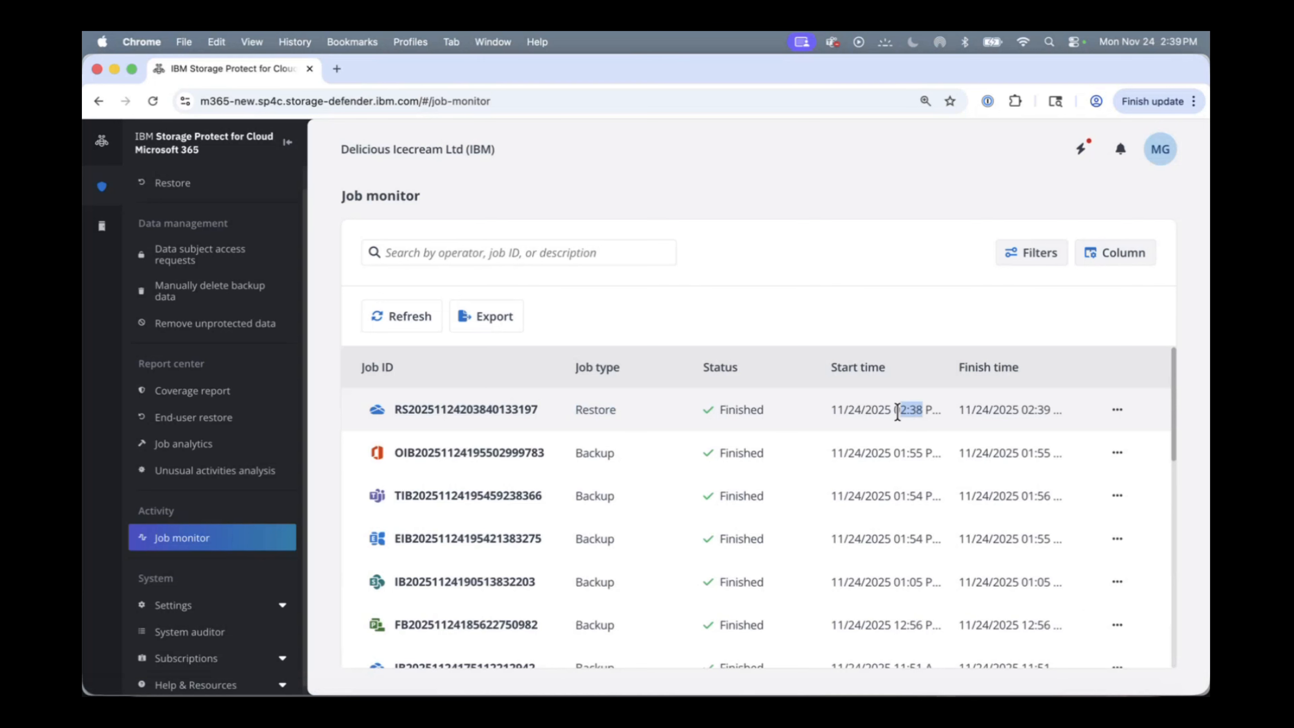
{"action": "left_click_drag", "start_coordinate": [1052, 410], "coordinate": [1021, 411]}
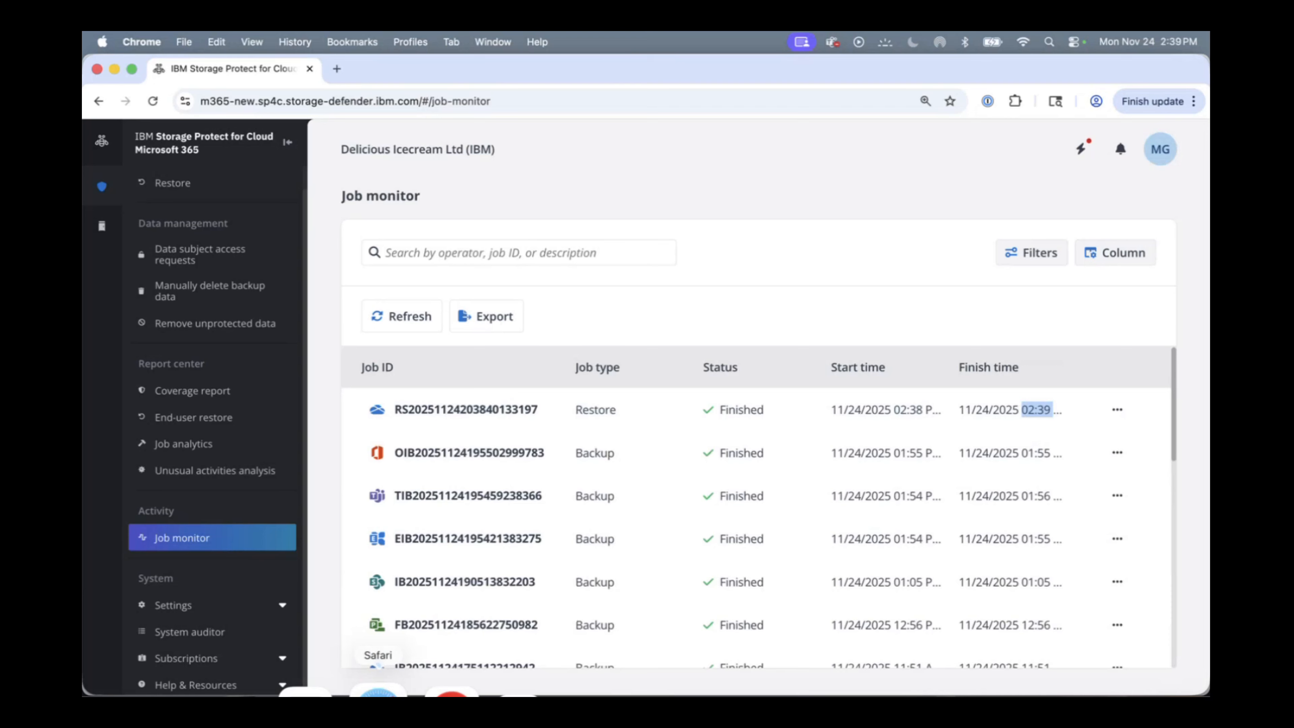
Switch to OneDrive in Safari and check My files for the restored 4Q Financial Actuals.xlsx
{"action": "left_click", "coordinate": [378, 693]}
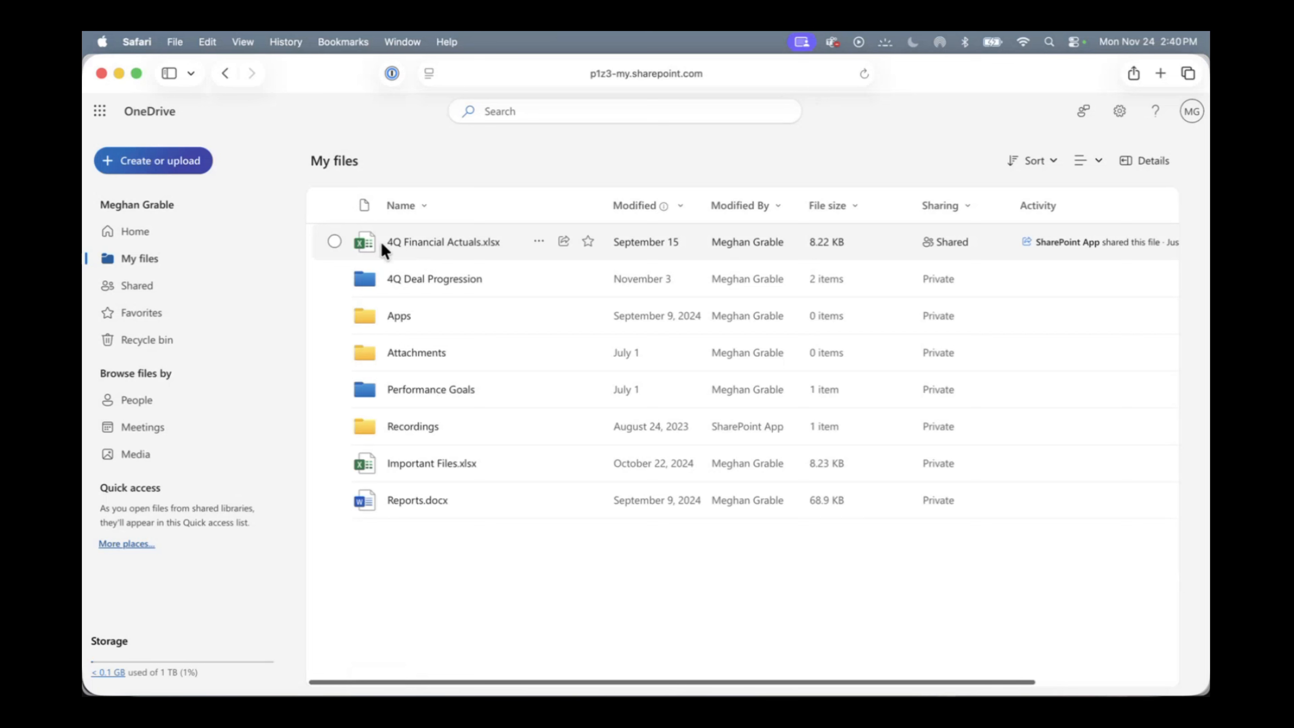
{"action": "mouse_move", "coordinate": [434, 248]}
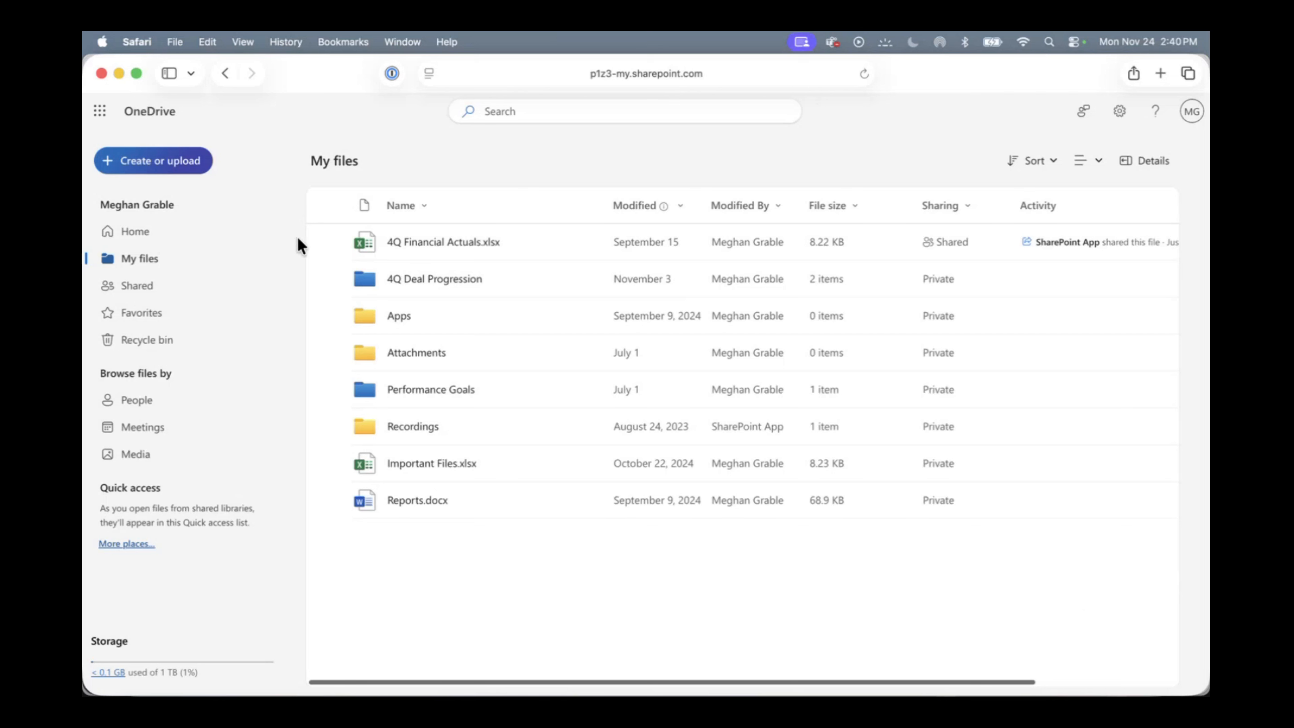
{"action": "mouse_move", "coordinate": [374, 693]}
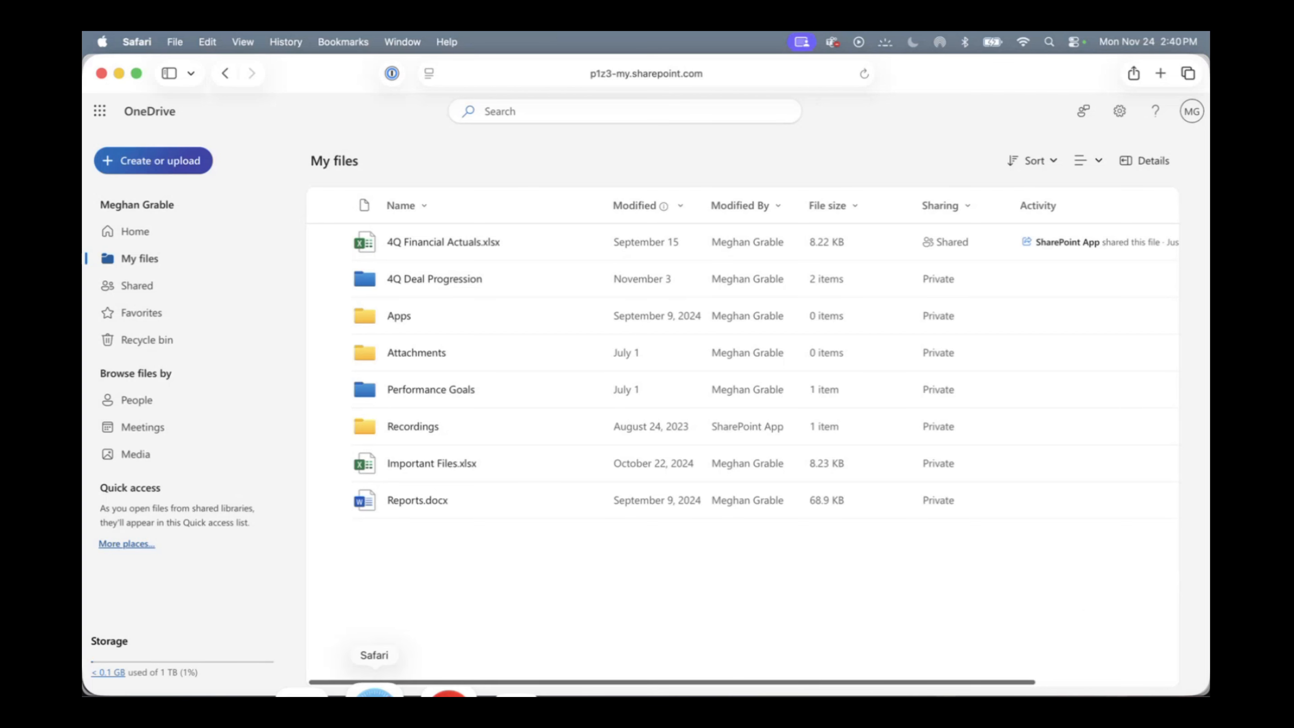